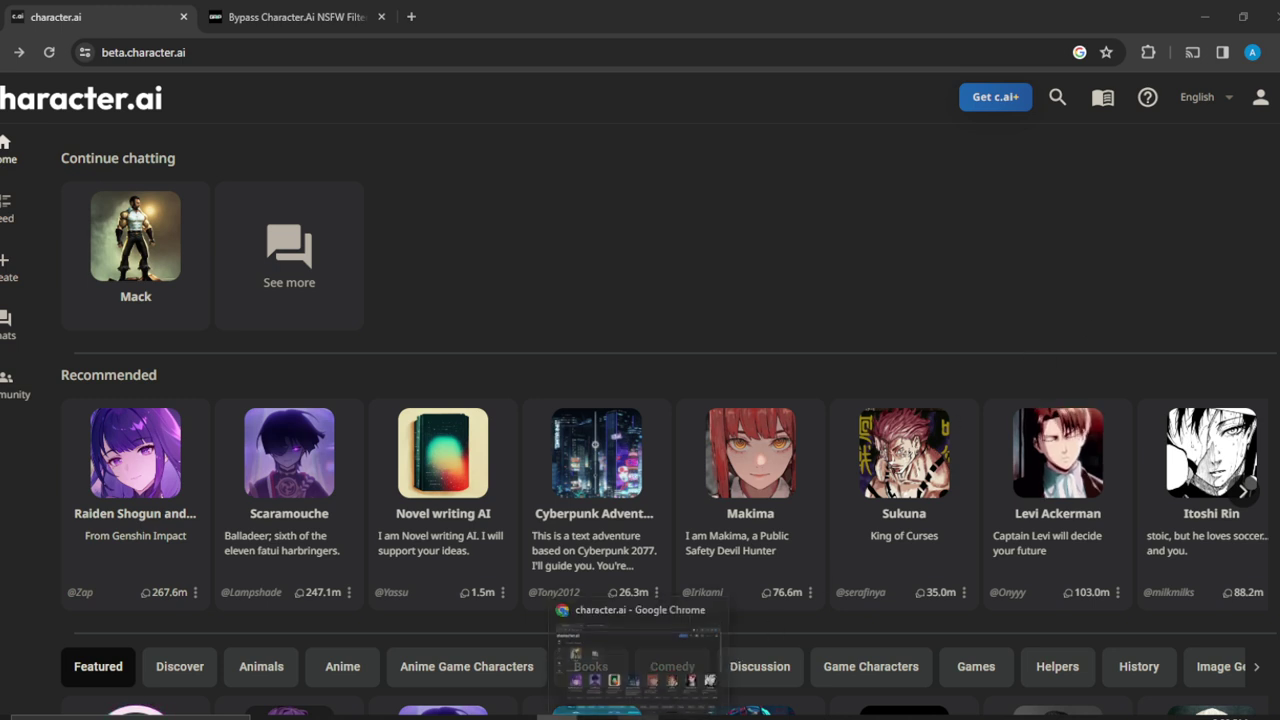
# Step: Start a new character and name it Boss
pyautogui.click(655, 662)
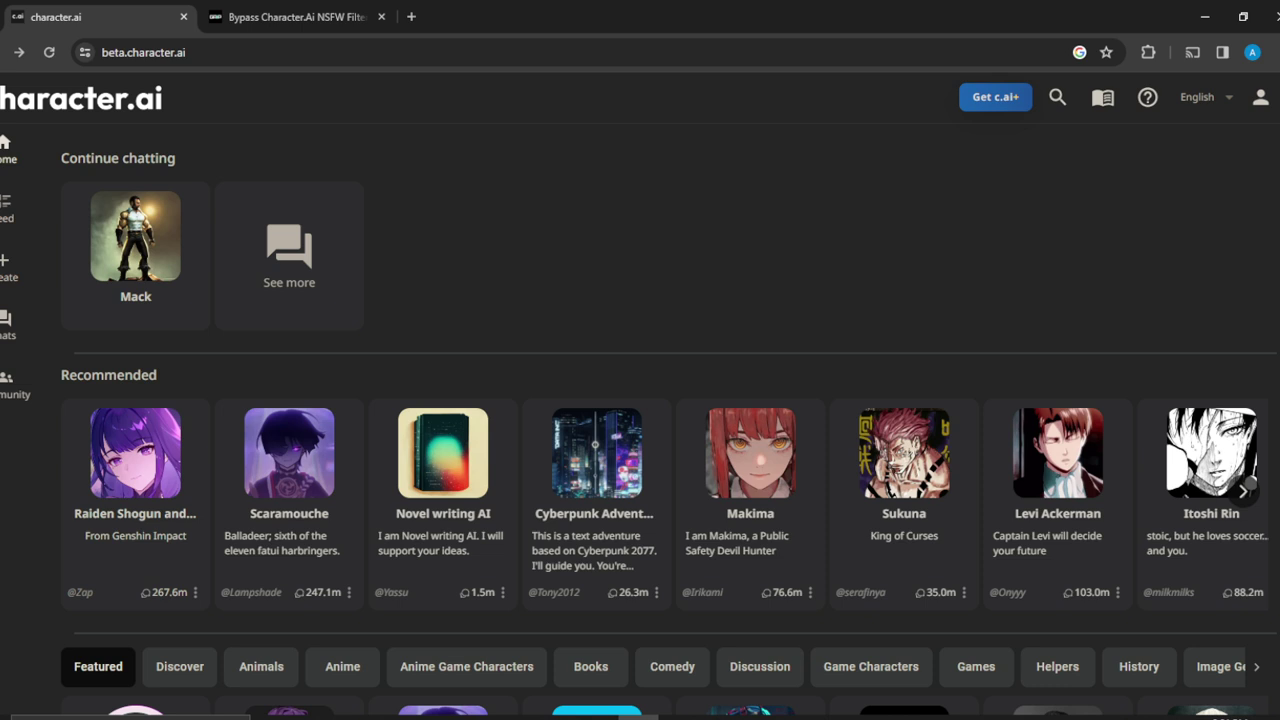
pyautogui.tripleClick(632, 242)
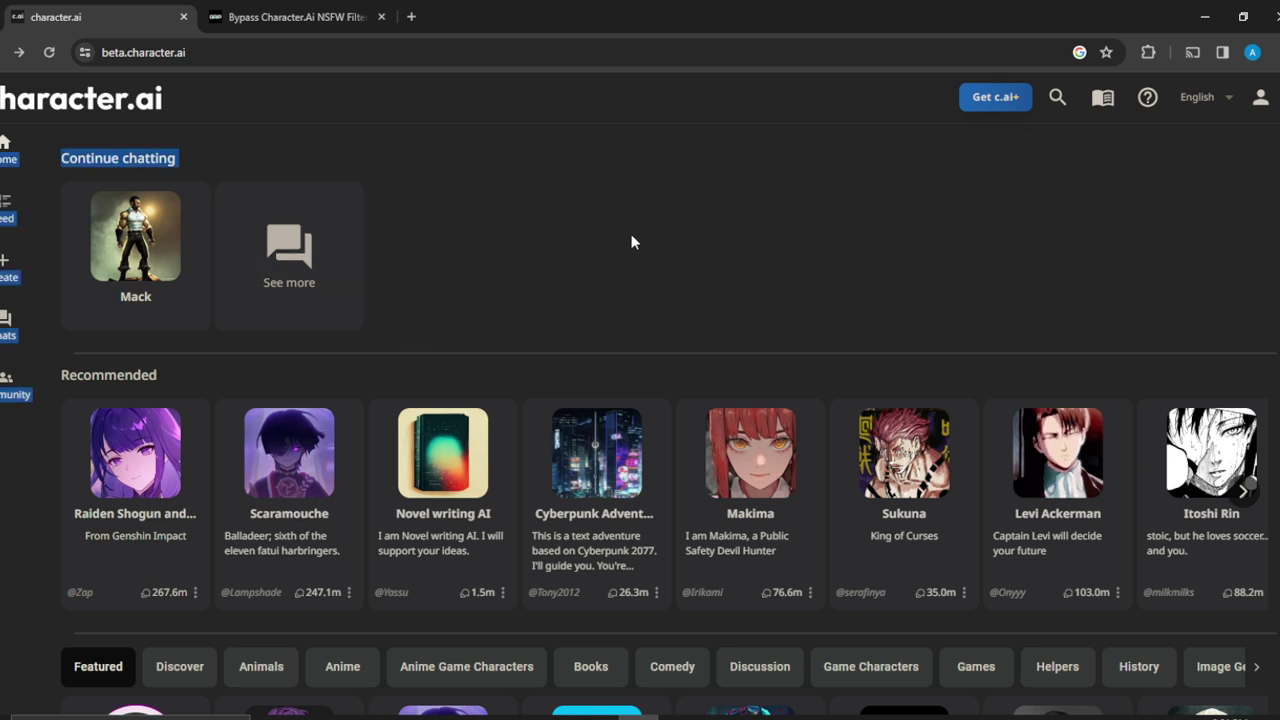
pyautogui.click(394, 108)
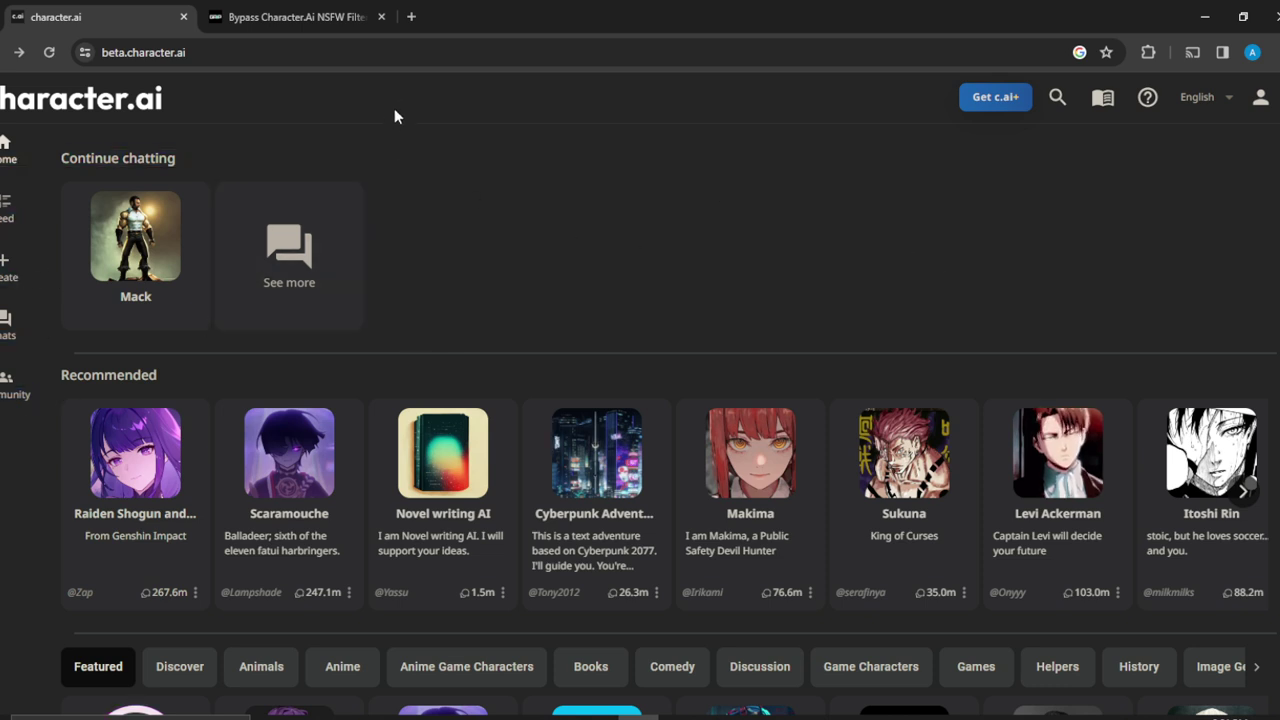
pyautogui.click(3, 275)
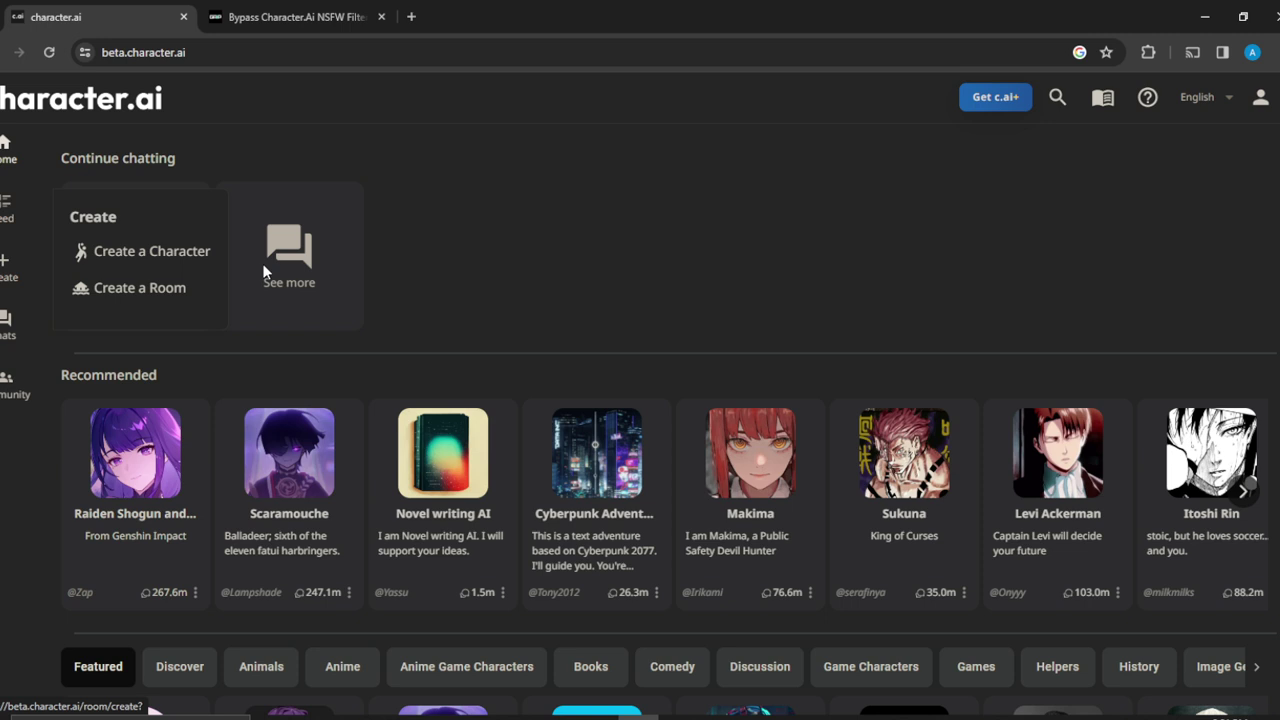
pyautogui.click(181, 256)
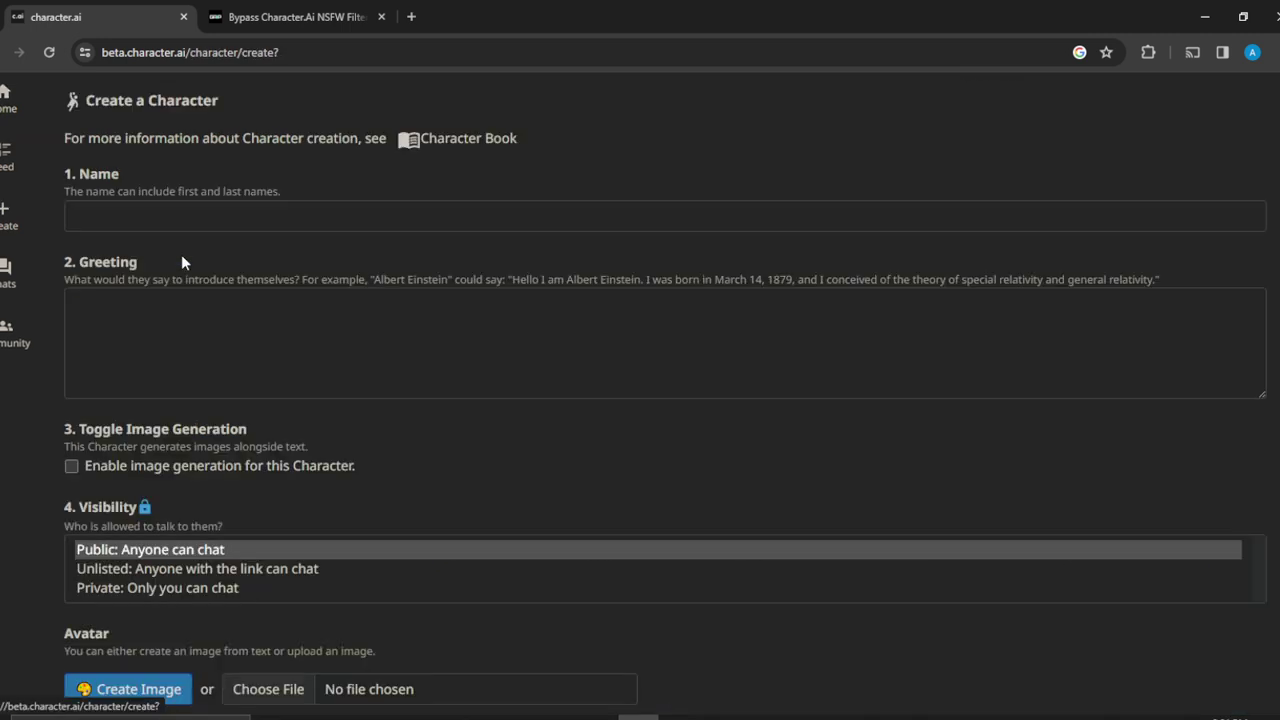
pyautogui.click(212, 214)
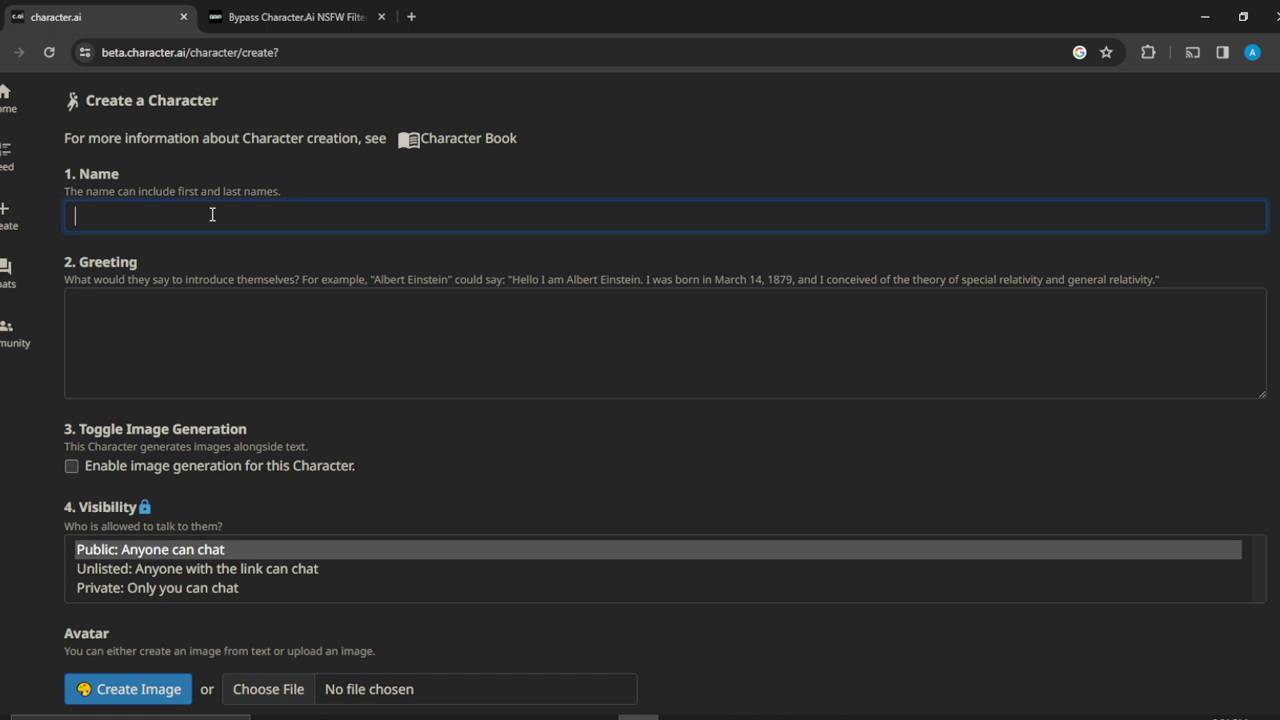
pyautogui.write('Boss')
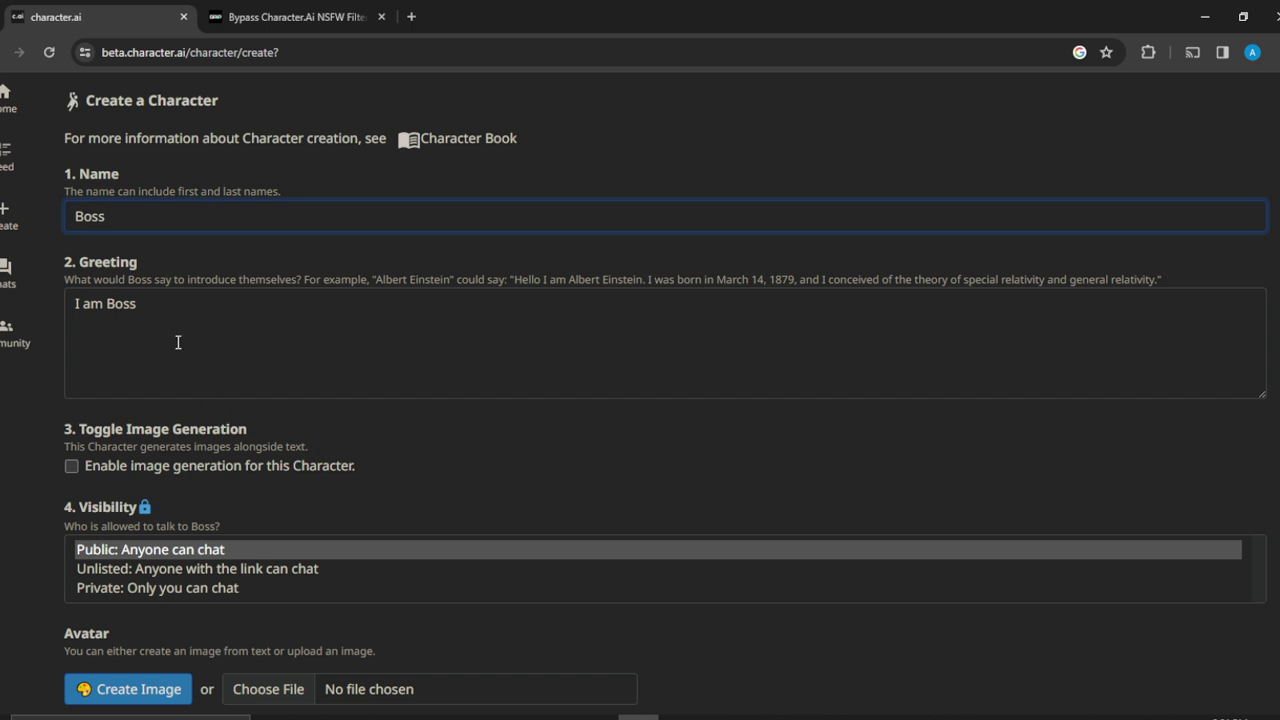
# Step: Enter the heavy-lifting greeting for Boss and set its visibility to 'Private: Only you can chat'
pyautogui.click(145, 305)
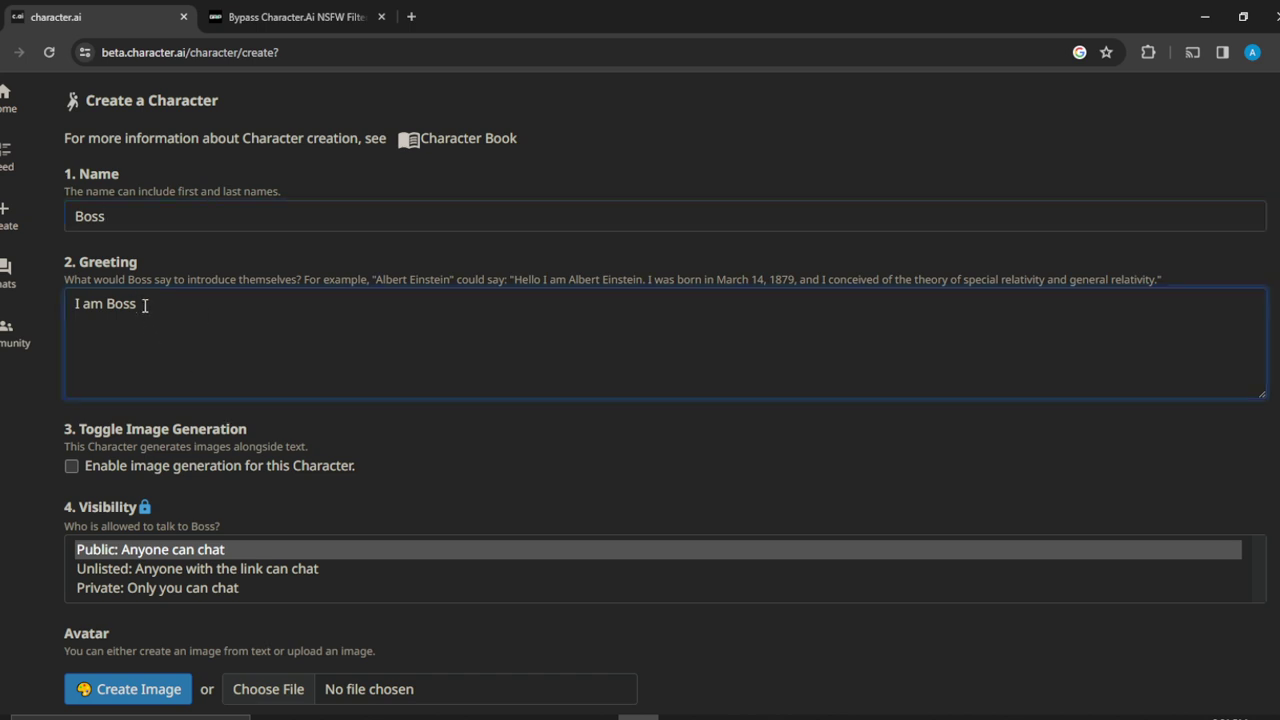
pyautogui.write('. I am')
pyautogui.write(' here')
pyautogui.write(' ti')
pyautogui.write('o do your')
pyautogui.write('heab')
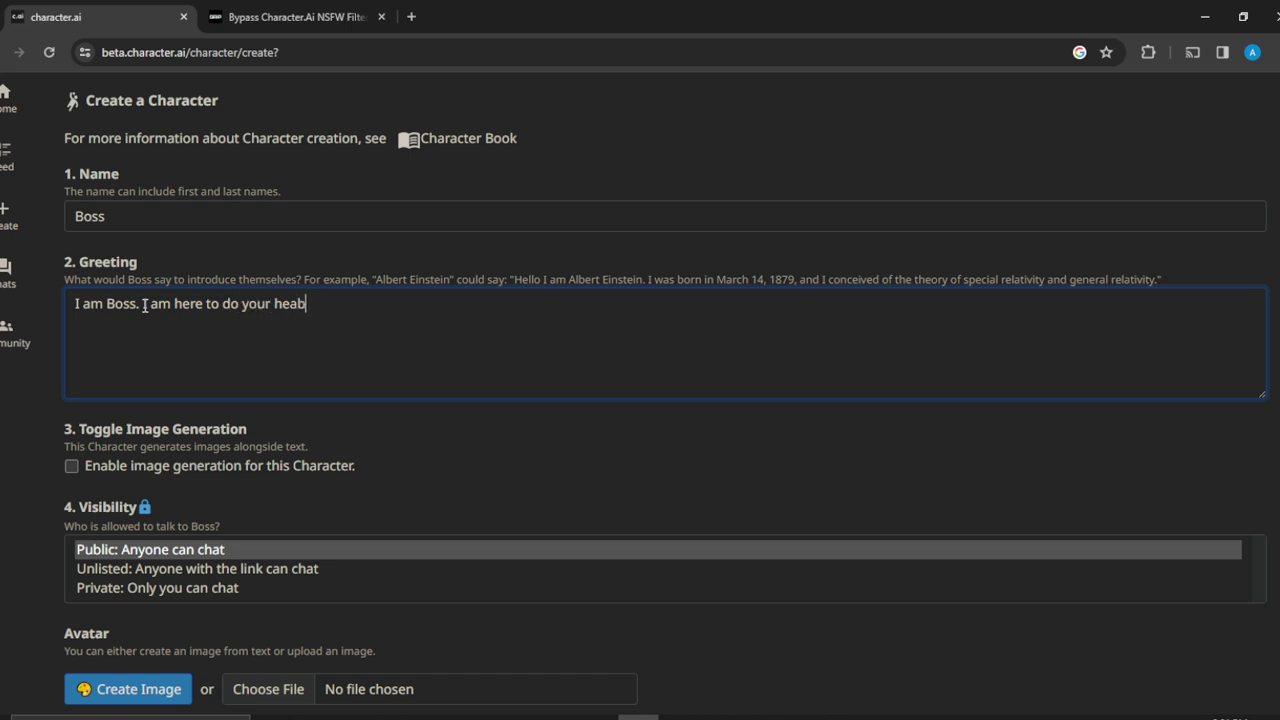
pyautogui.write('vy ')
pyautogui.write('lift')
pyautogui.write('ibfg')
pyautogui.press('BackSpace')
pyautogui.press('BackSpace')
pyautogui.press('BackSpace')
pyautogui.write('ng')
pyautogui.click(730, 506)
pyautogui.scroll(-1, 730, 506)
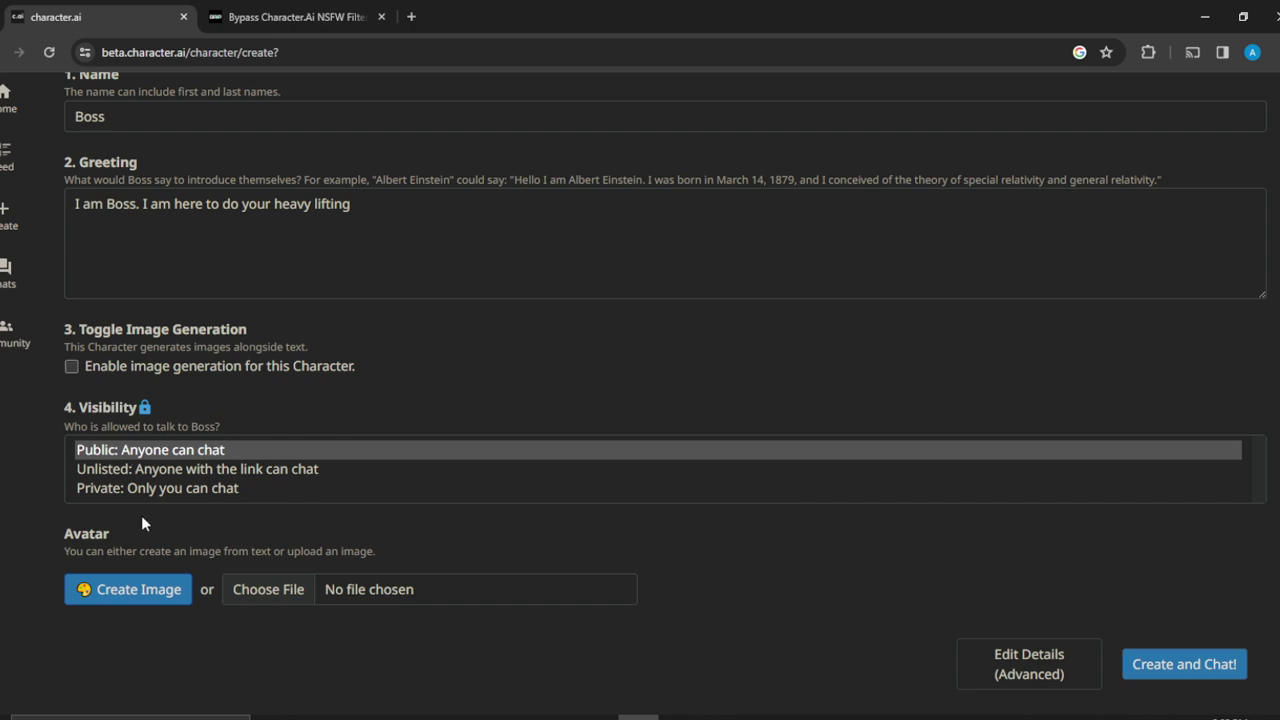
pyautogui.click(126, 490)
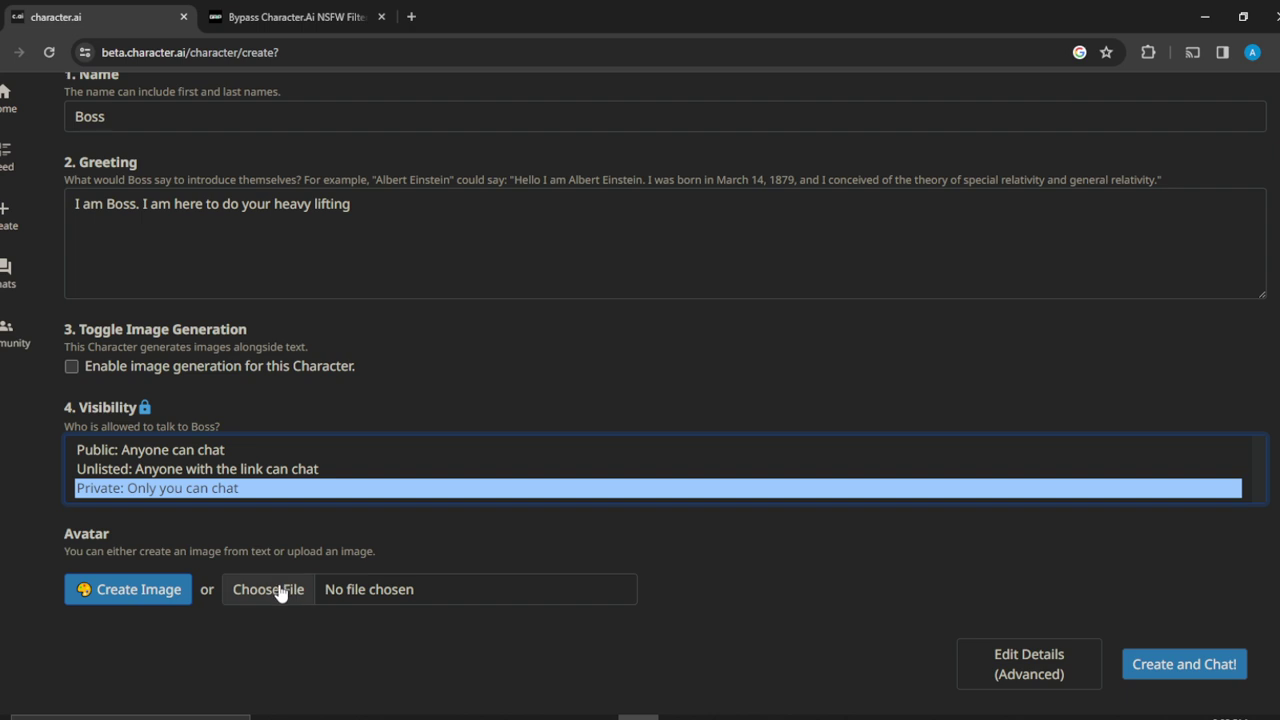
# Step: Generate an image from the description 'boss' and set it as Boss's avatar
pyautogui.click(106, 589)
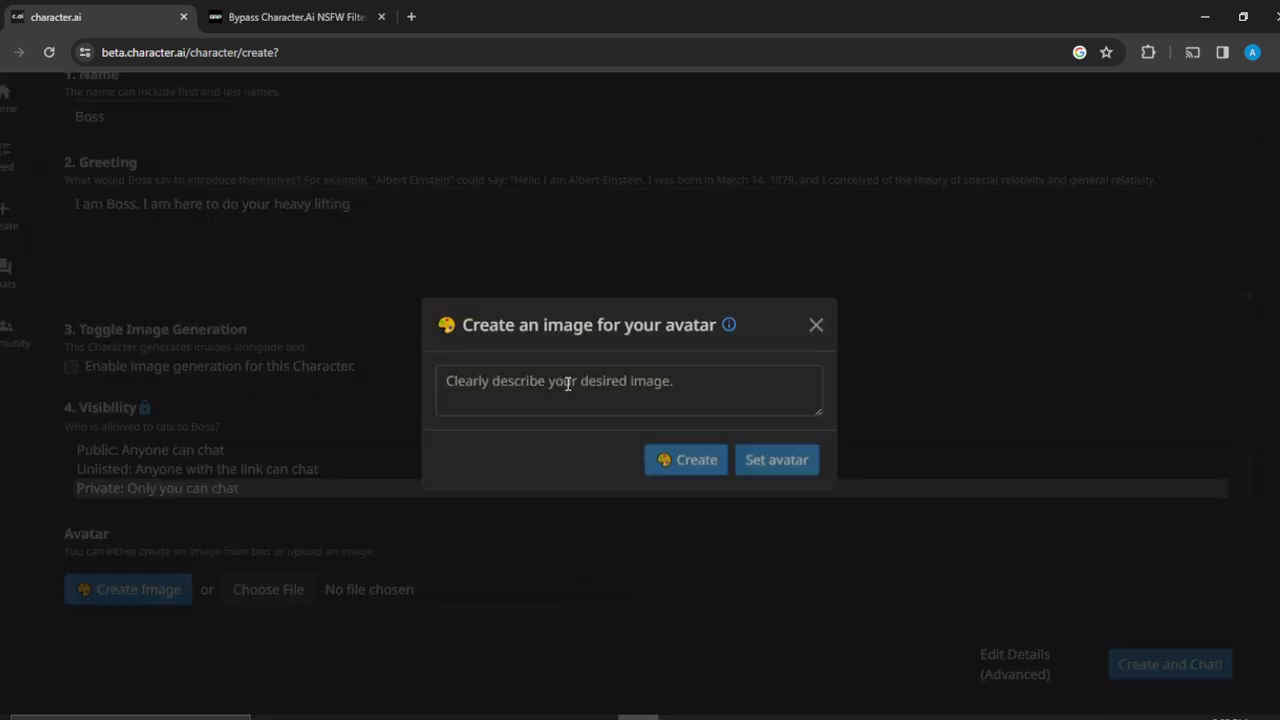
pyautogui.click(567, 383)
pyautogui.write('bo')
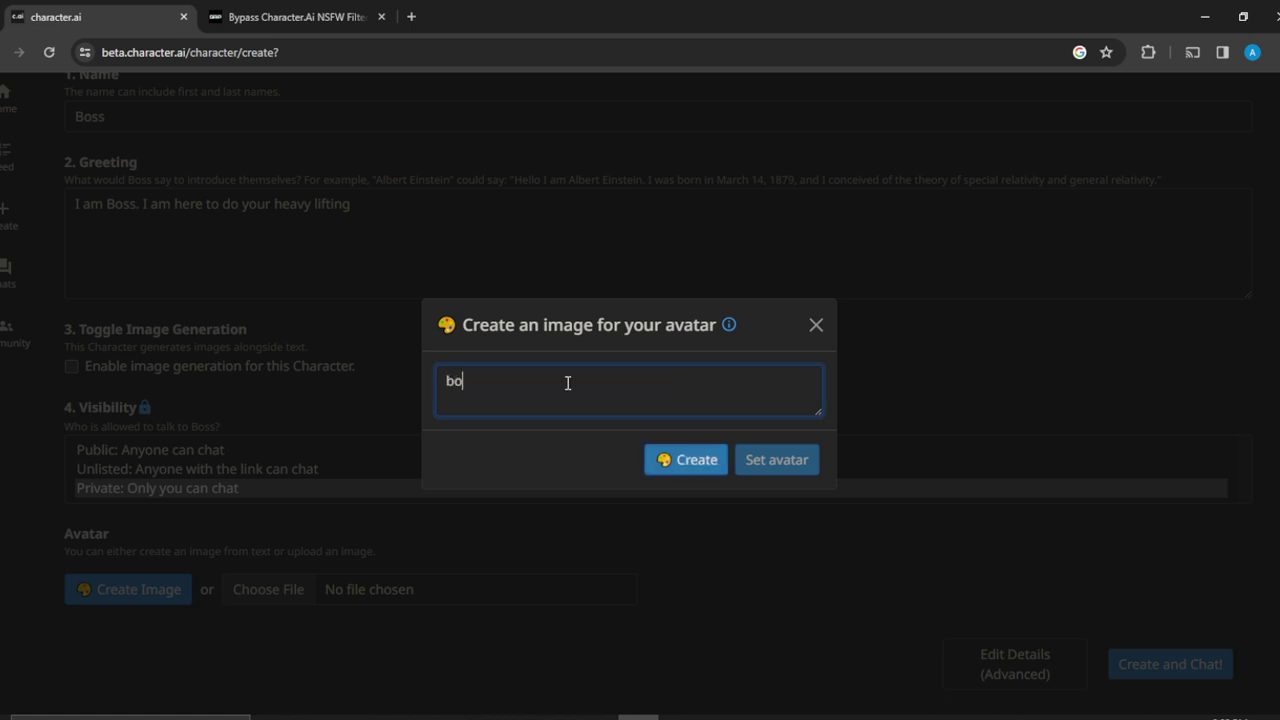
pyautogui.write('ss')
pyautogui.click(672, 469)
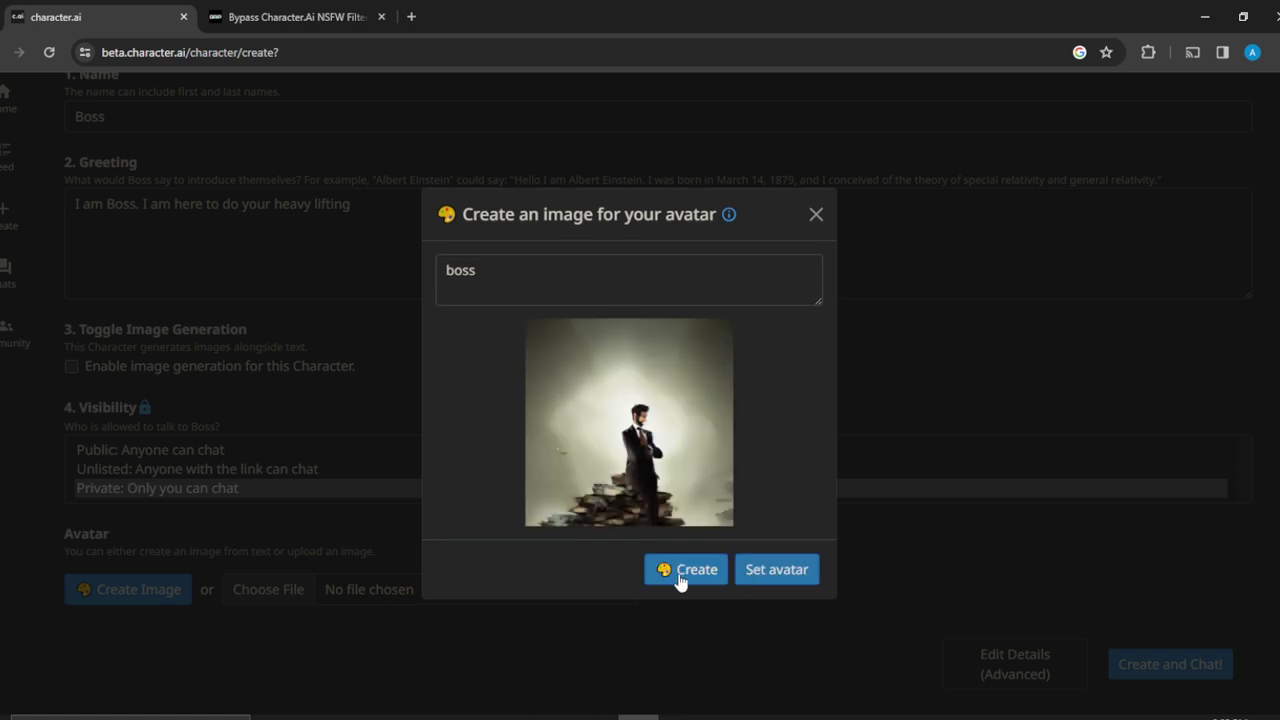
pyautogui.click(798, 575)
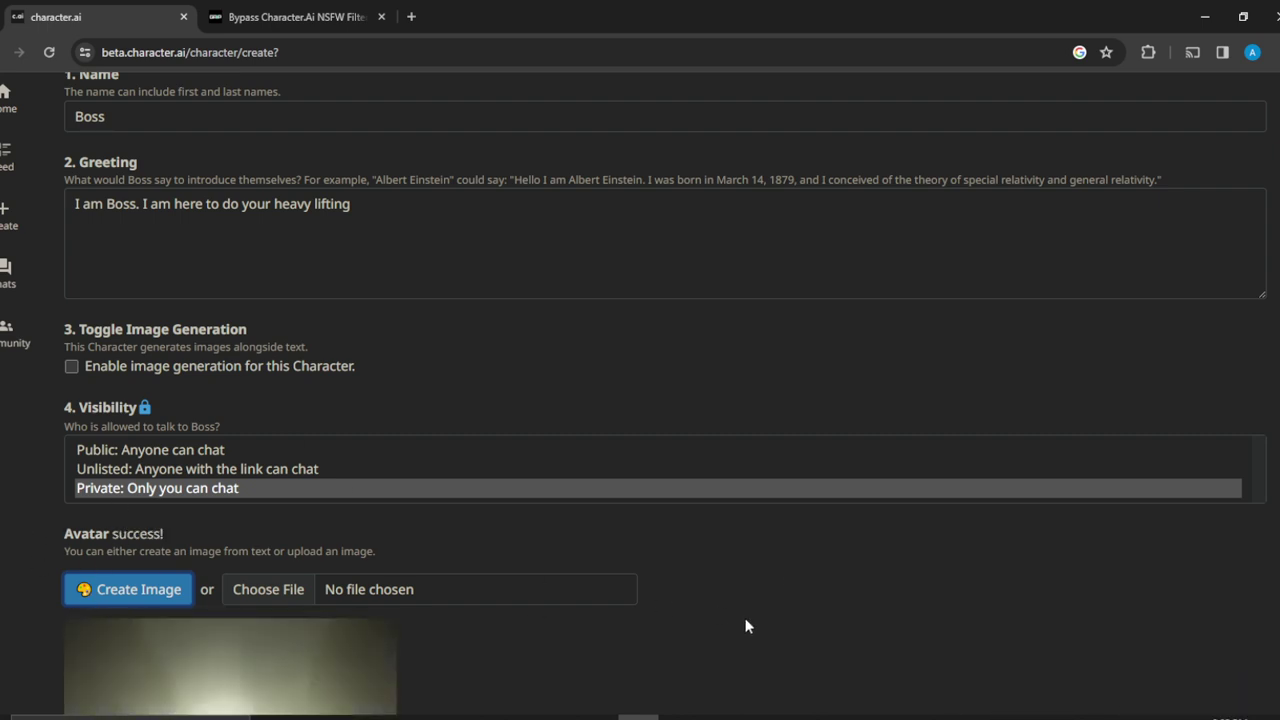
# Step: Open the advanced character details editor for Boss
pyautogui.scroll(-2, 746, 626)
pyautogui.scroll(-2, 745, 626)
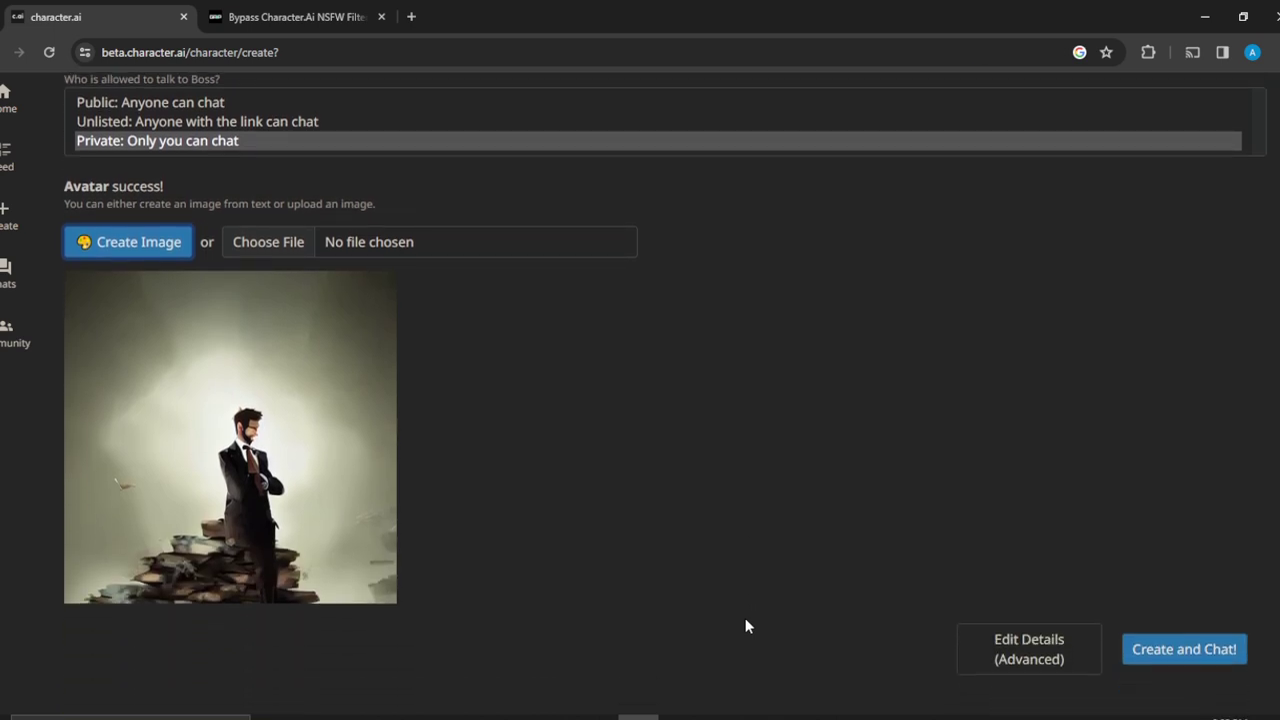
pyautogui.click(1033, 658)
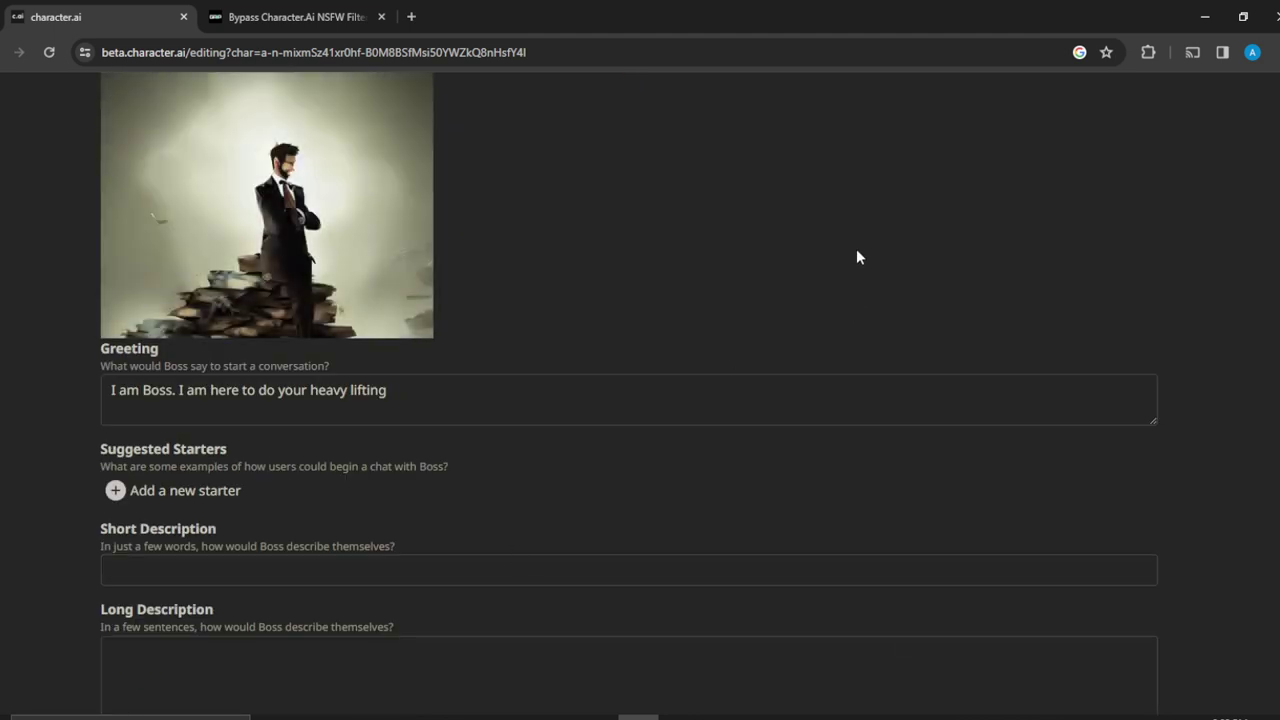
pyautogui.scroll(-4, 856, 258)
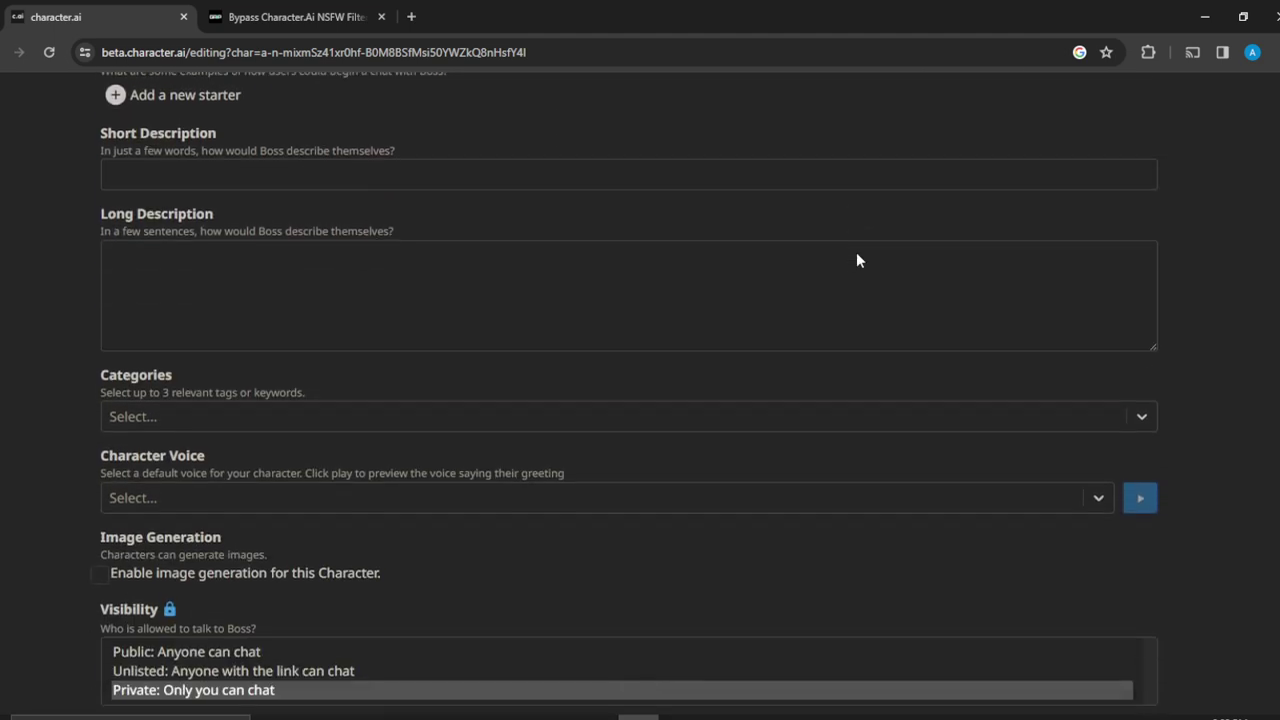
pyautogui.scroll(-3, 856, 260)
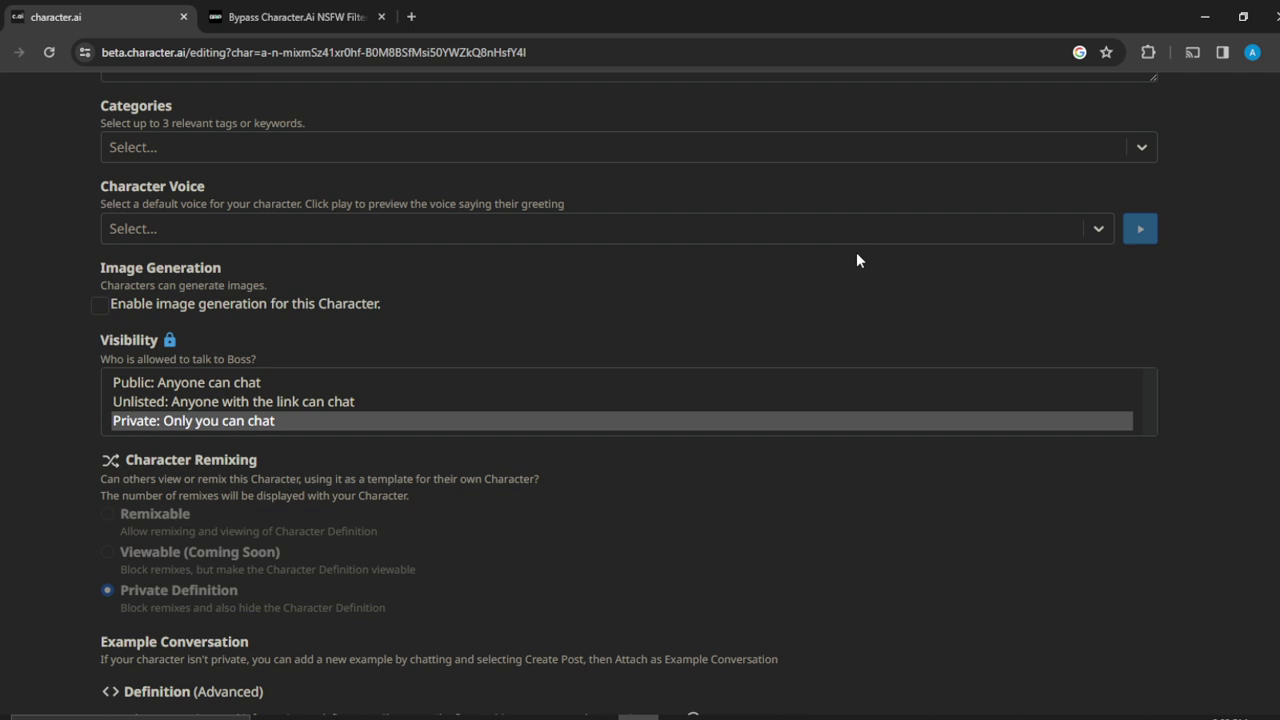
pyautogui.scroll(1, 856, 260)
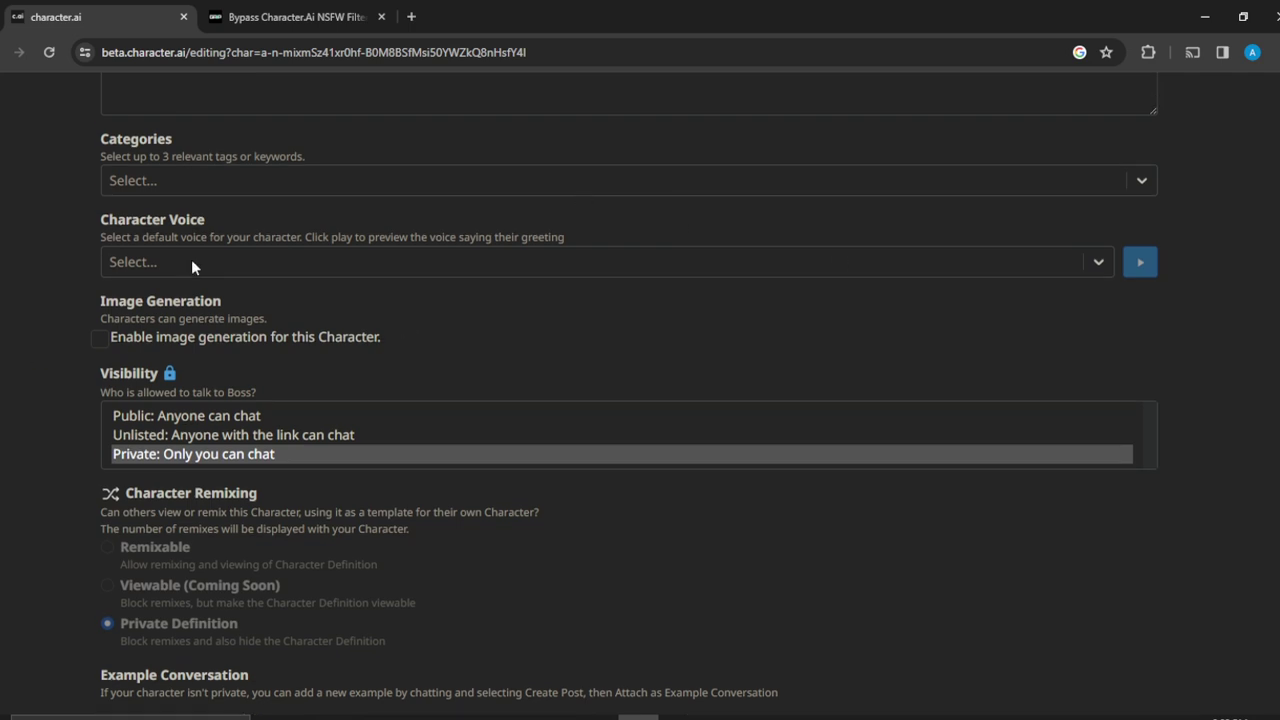
# Step: Choose the Anime Girl (F) (en-US) voice and play its greeting preview
pyautogui.click(382, 258)
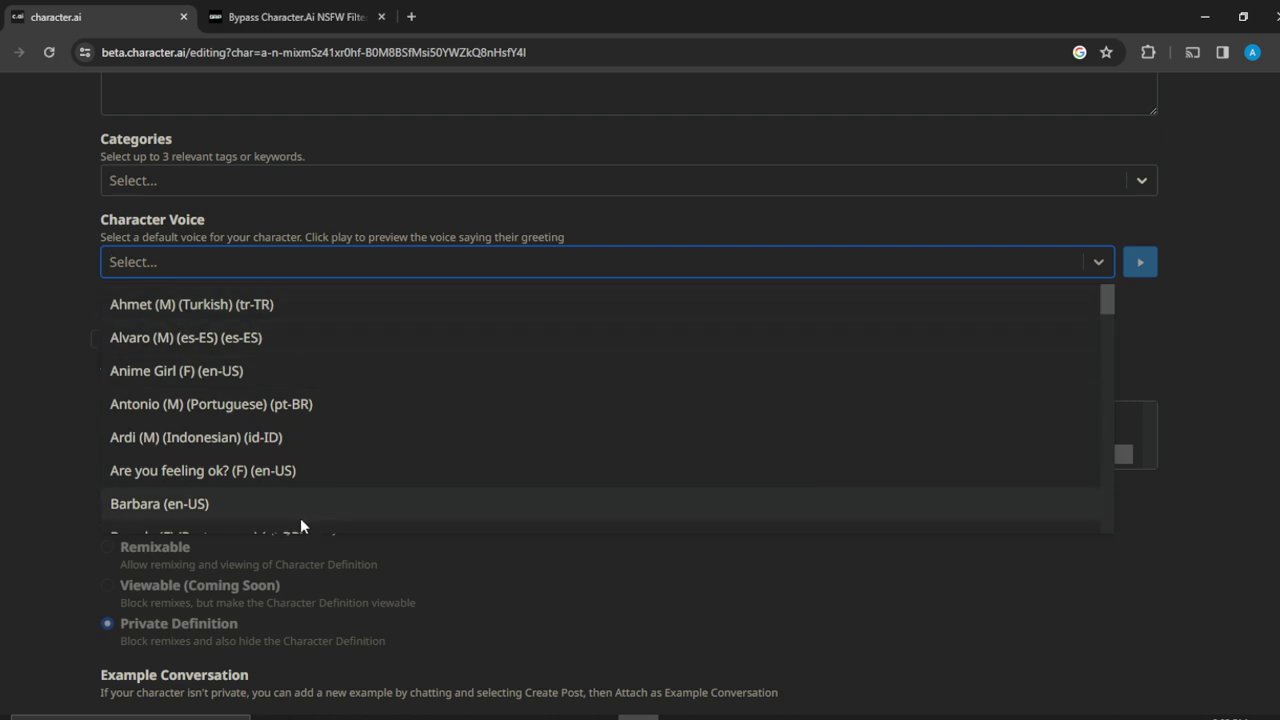
pyautogui.scroll(-2, 1113, 504)
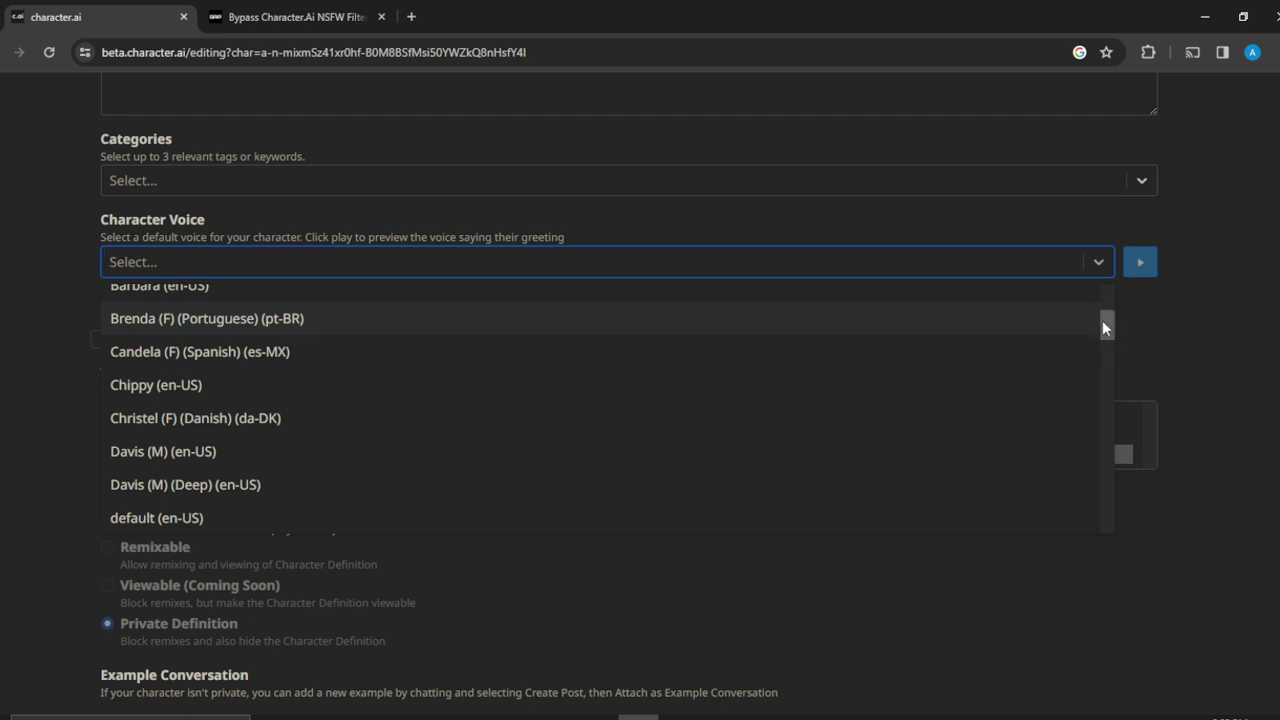
pyautogui.scroll(2, 1110, 300)
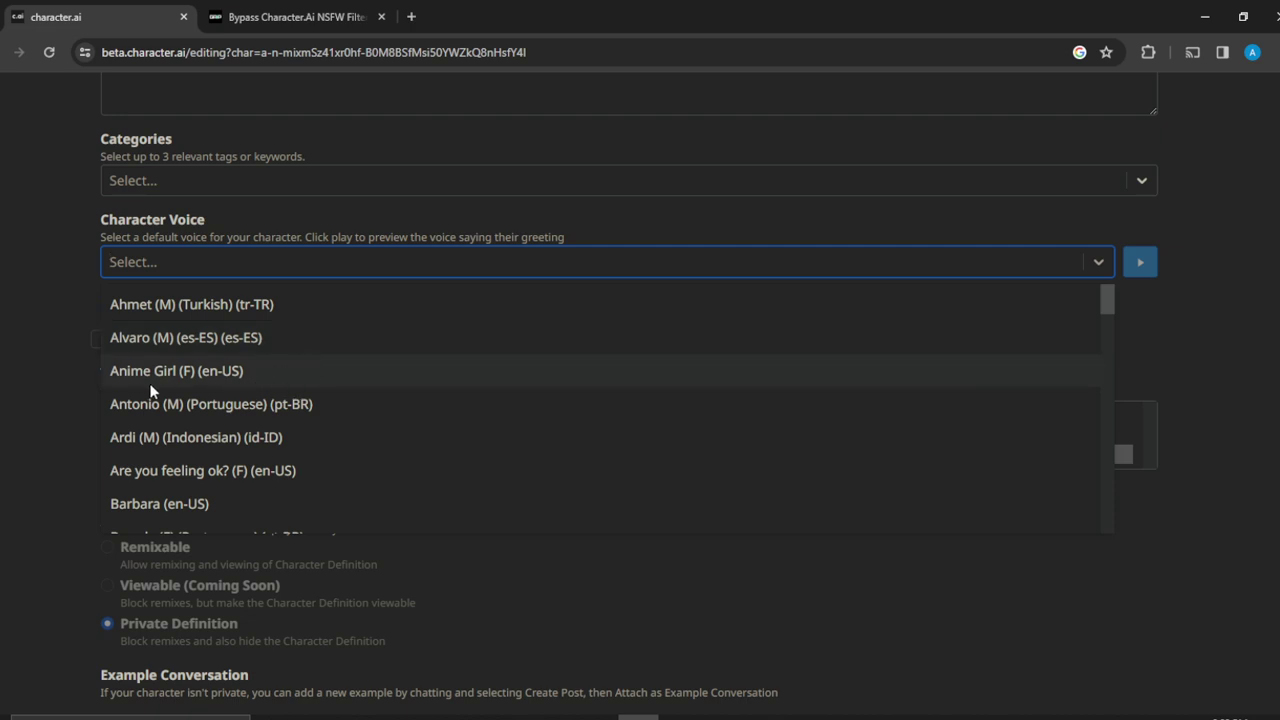
pyautogui.click(260, 378)
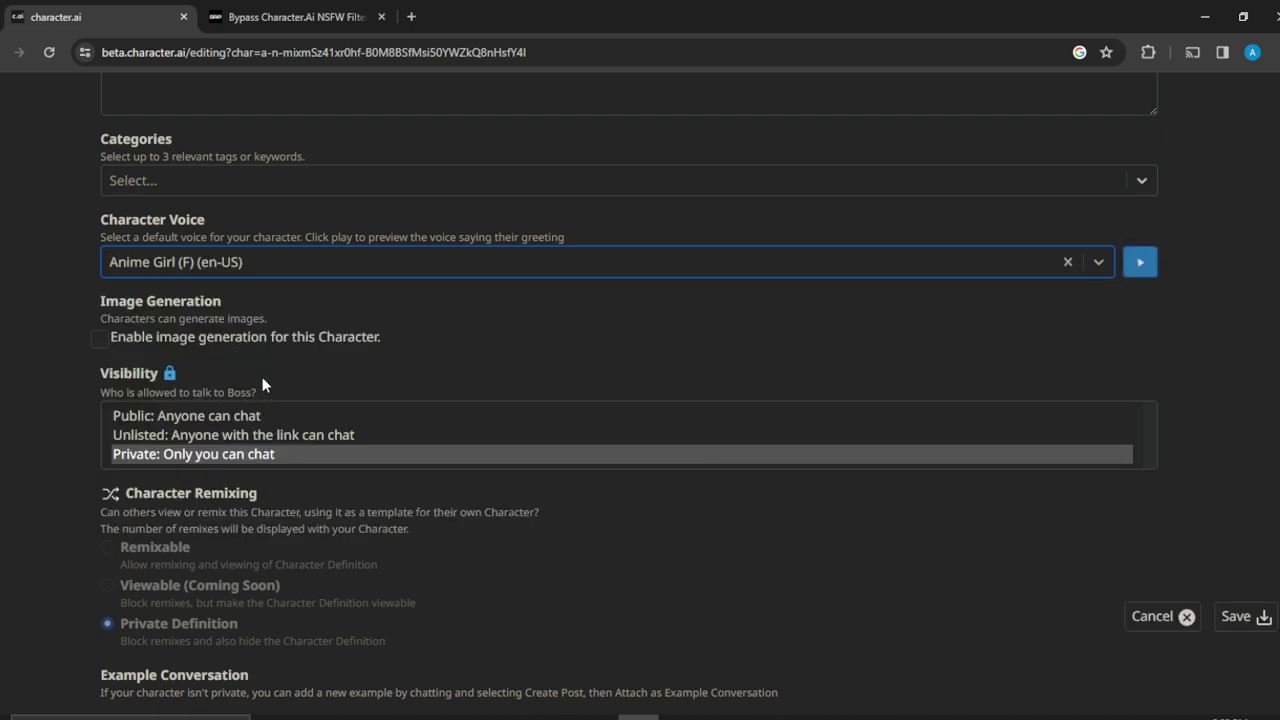
pyautogui.click(1139, 264)
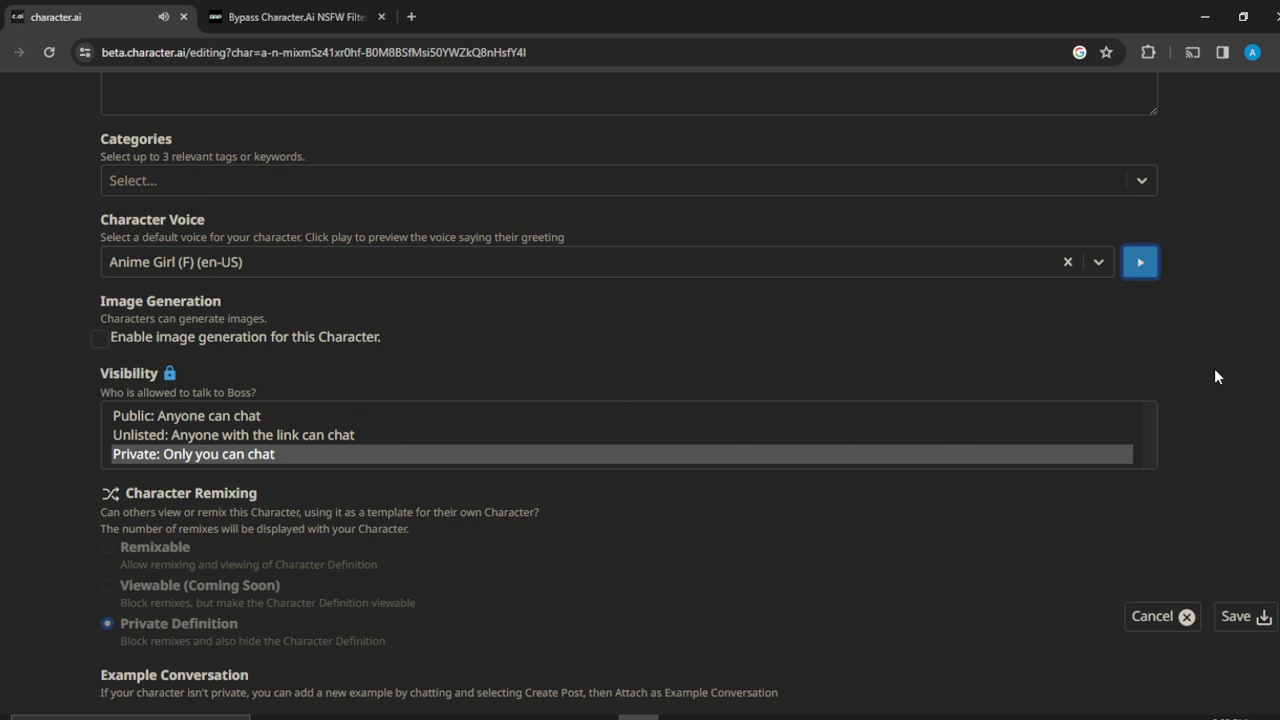
pyautogui.scroll(-1, 1216, 376)
pyautogui.scroll(-1, 1216, 376)
pyautogui.scroll(-3, 1216, 376)
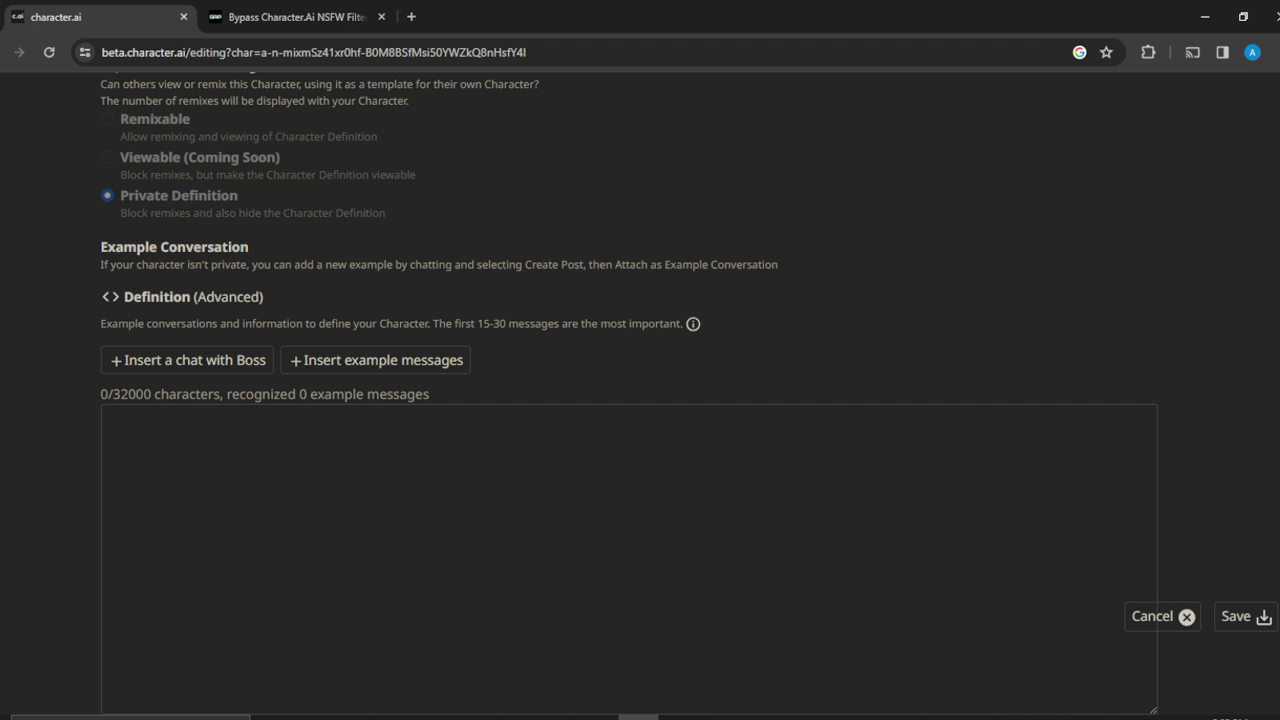
# Step: Save Boss's character settings and return to the top of the Character Editor
pyautogui.click(1238, 617)
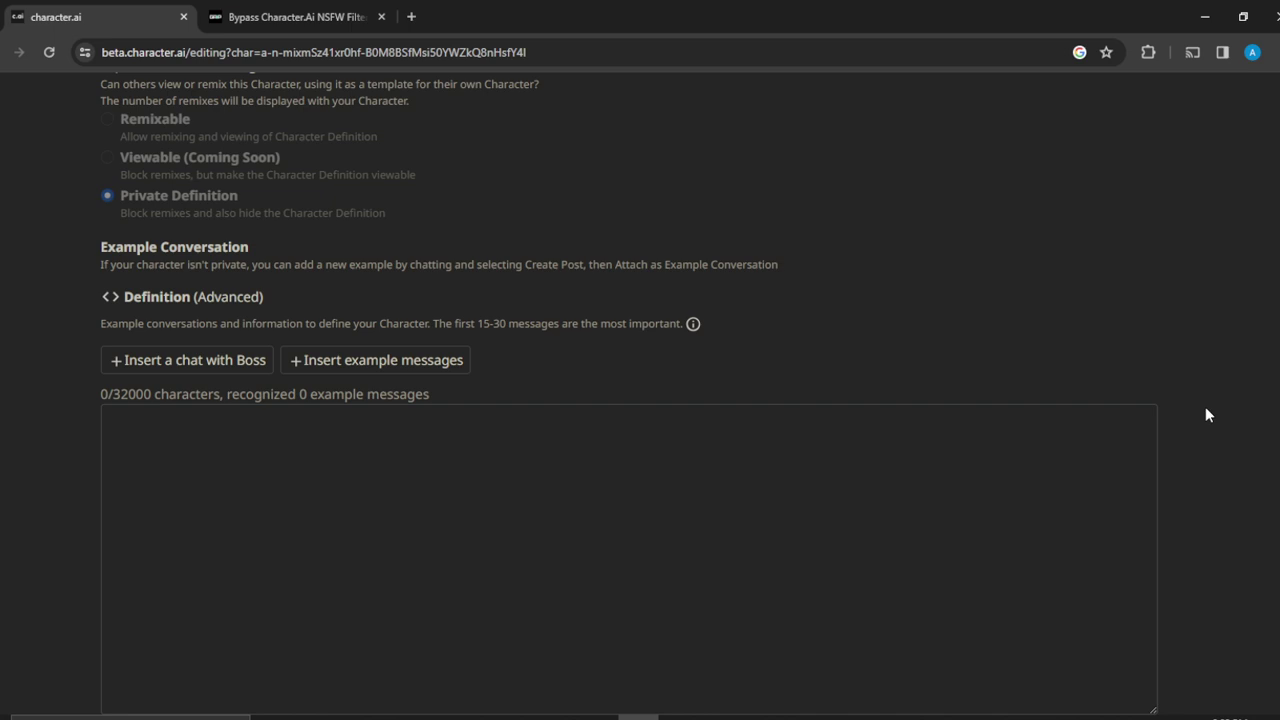
pyautogui.scroll(1, 1205, 415)
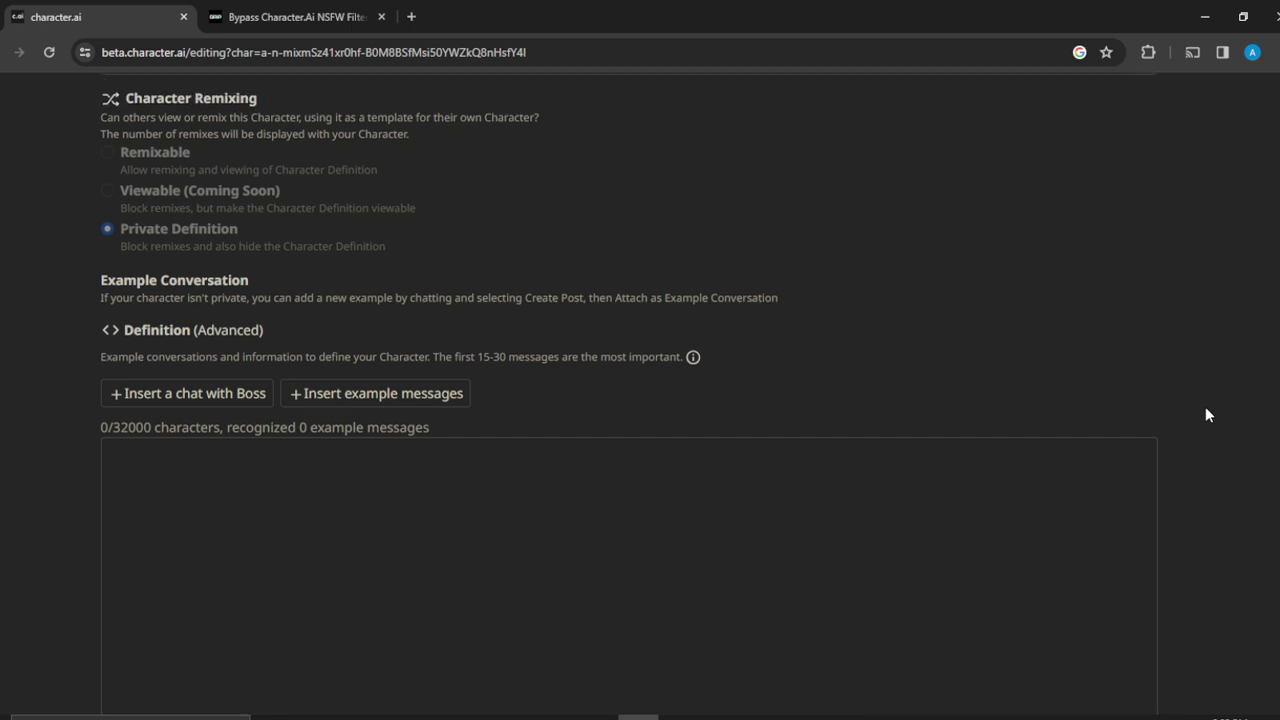
pyautogui.scroll(1, 1205, 415)
pyautogui.scroll(2, 1205, 415)
pyautogui.scroll(4, 1205, 415)
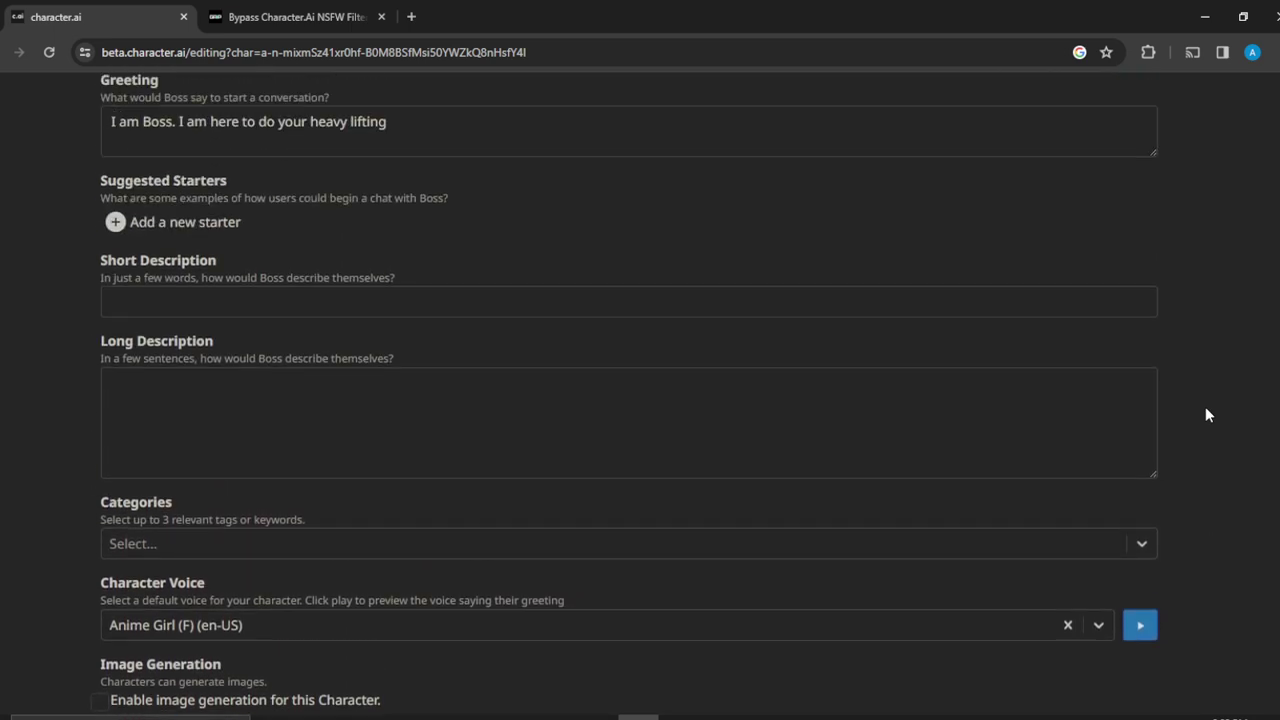
pyautogui.scroll(4, 1205, 415)
pyautogui.scroll(3, 1205, 415)
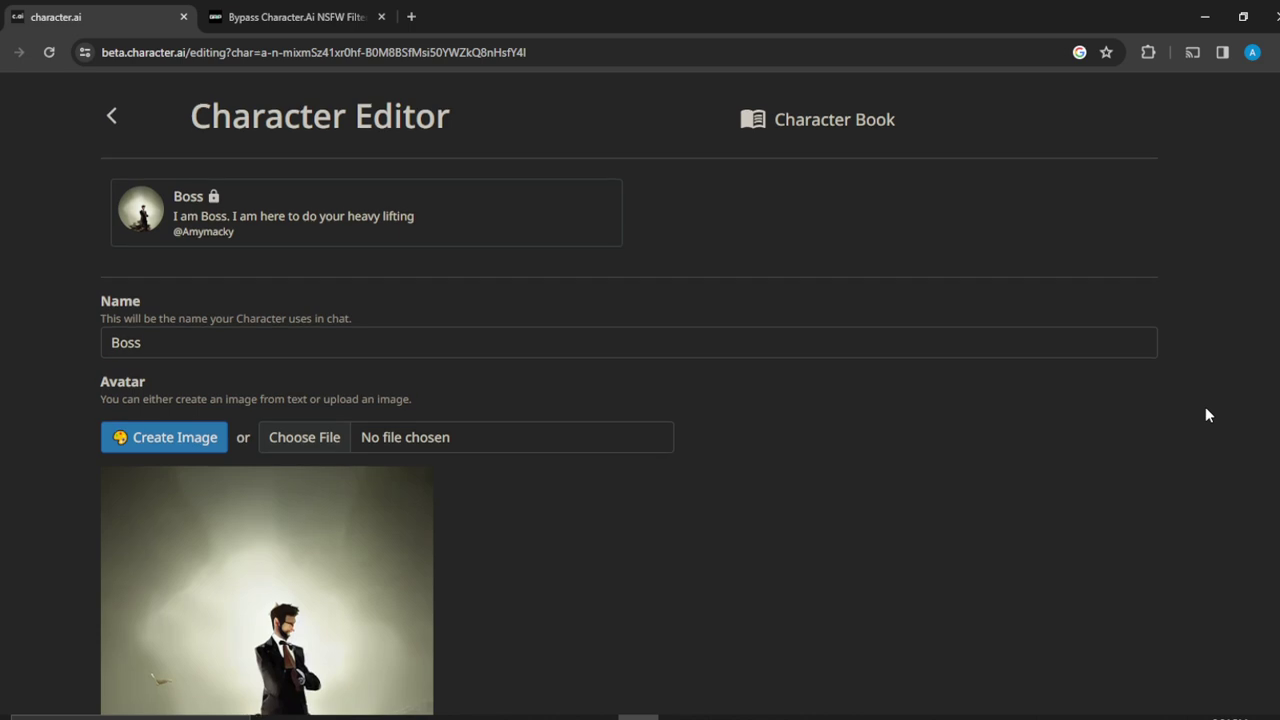
# Step: Open the chat with Boss and send 'I need to know about the work space'
pyautogui.click(180, 198)
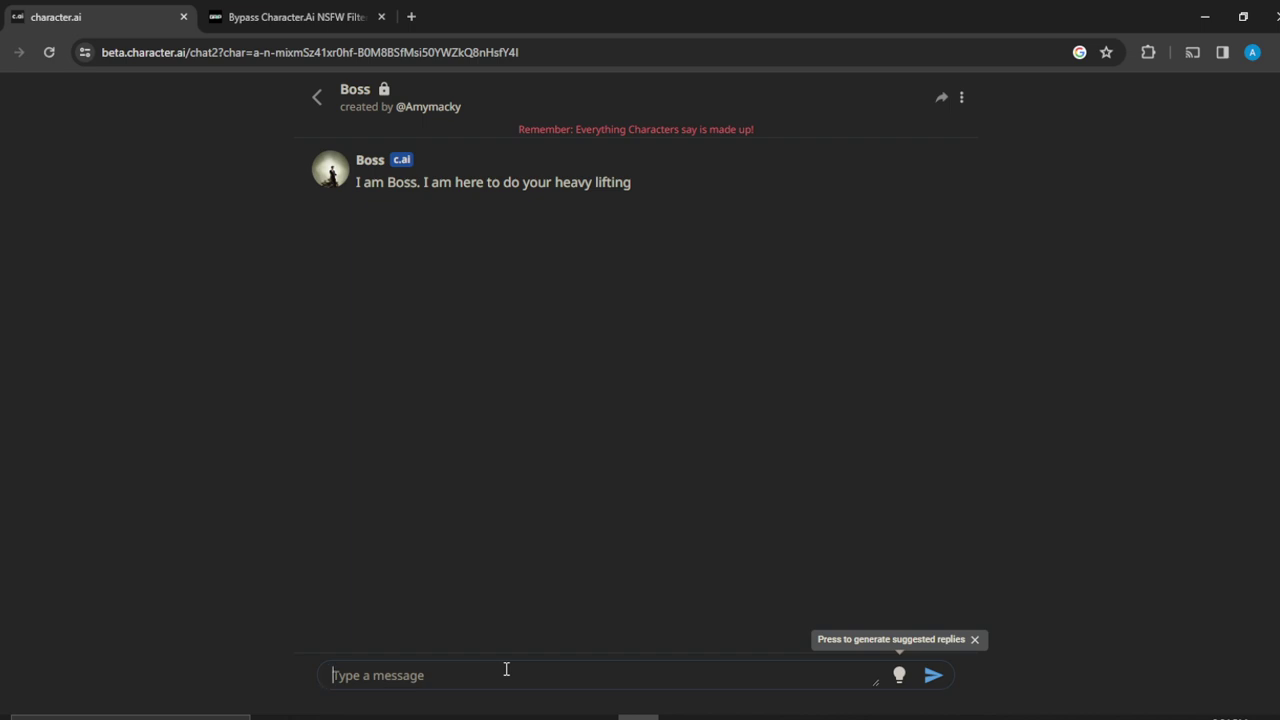
pyautogui.write('I need ')
pyautogui.write('to k')
pyautogui.write('now about ')
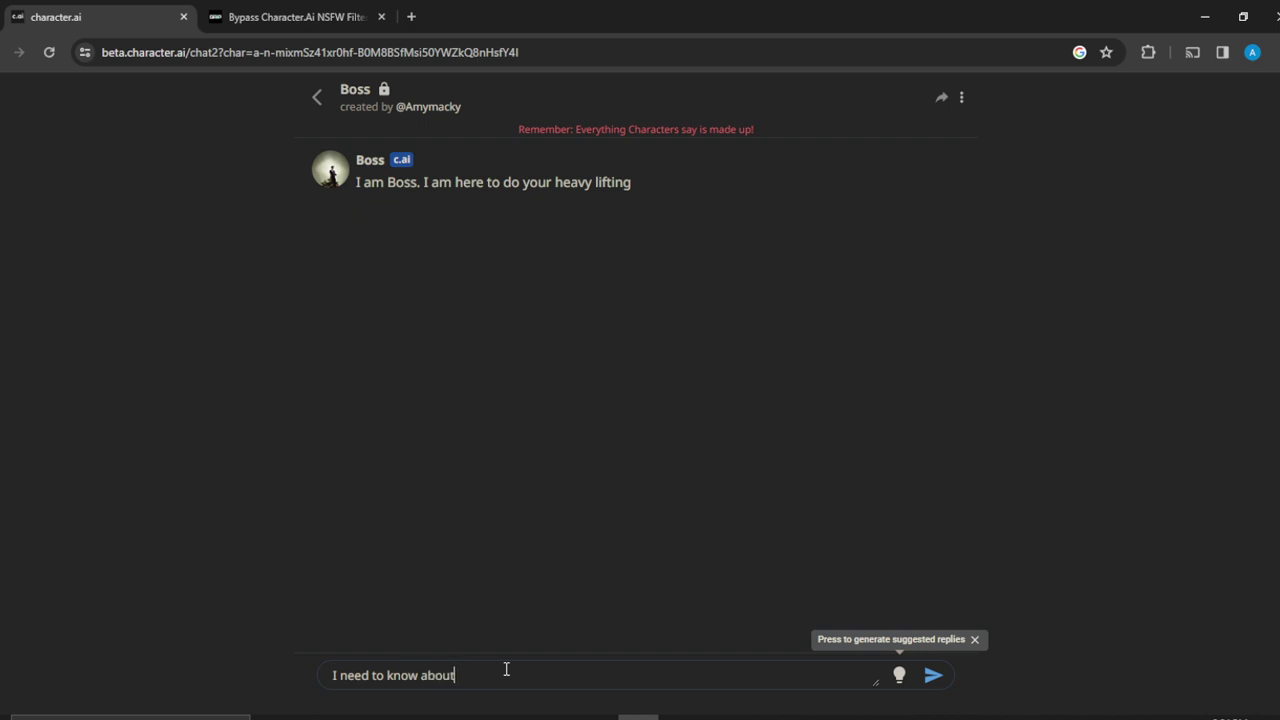
pyautogui.write('the wo')
pyautogui.write('rk spa')
pyautogui.write('ce')
pyautogui.press('Return')
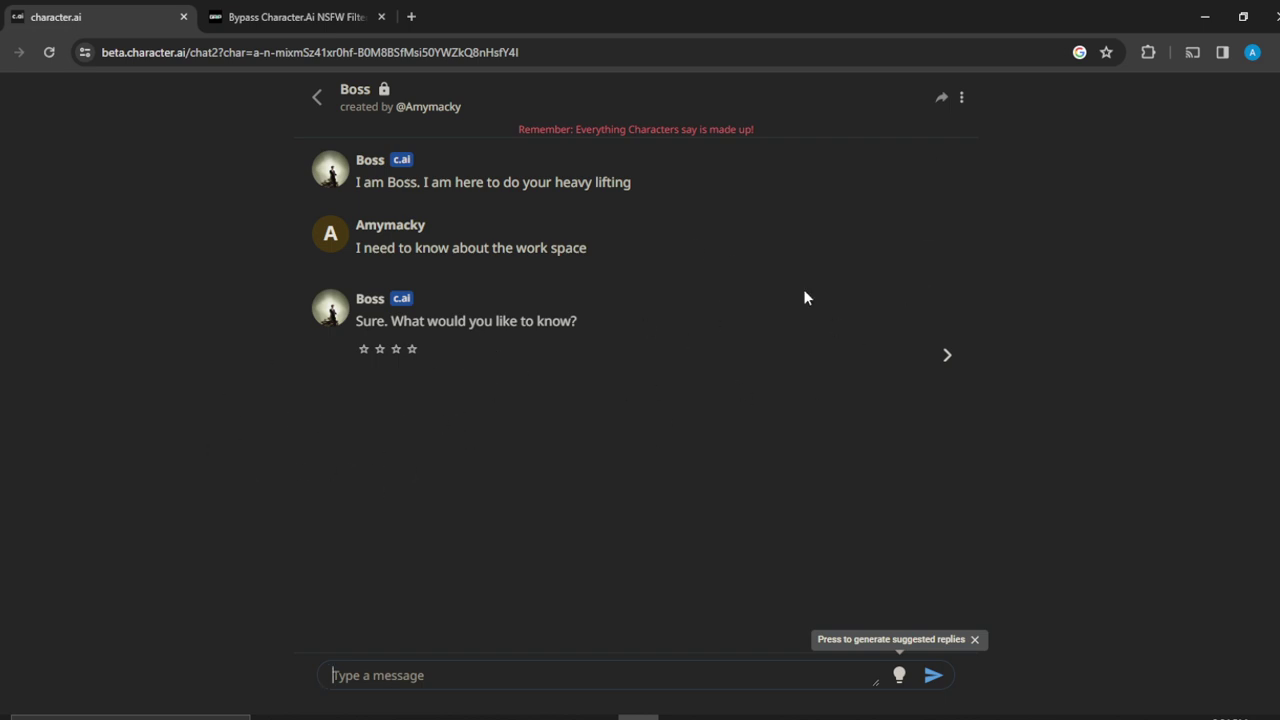
# Step: Open Boss's Character Profile from the chat menu and scroll to Character Voice
pyautogui.click(961, 99)
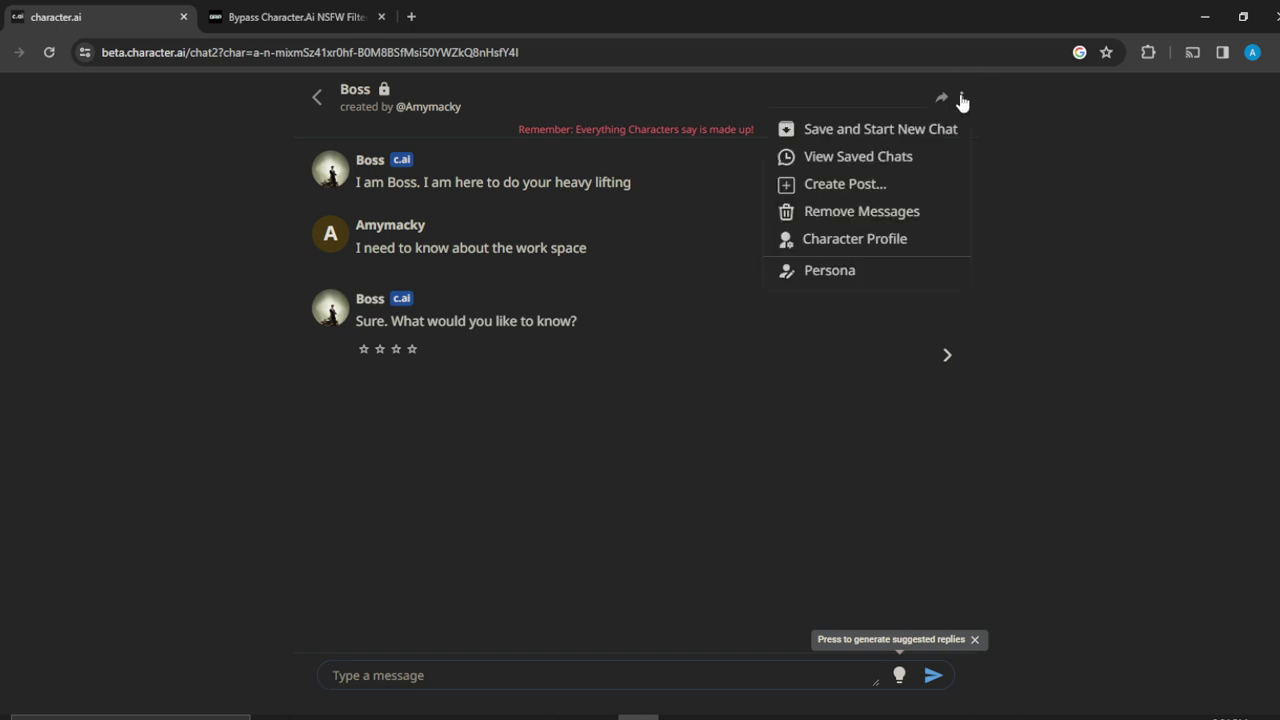
pyautogui.click(860, 240)
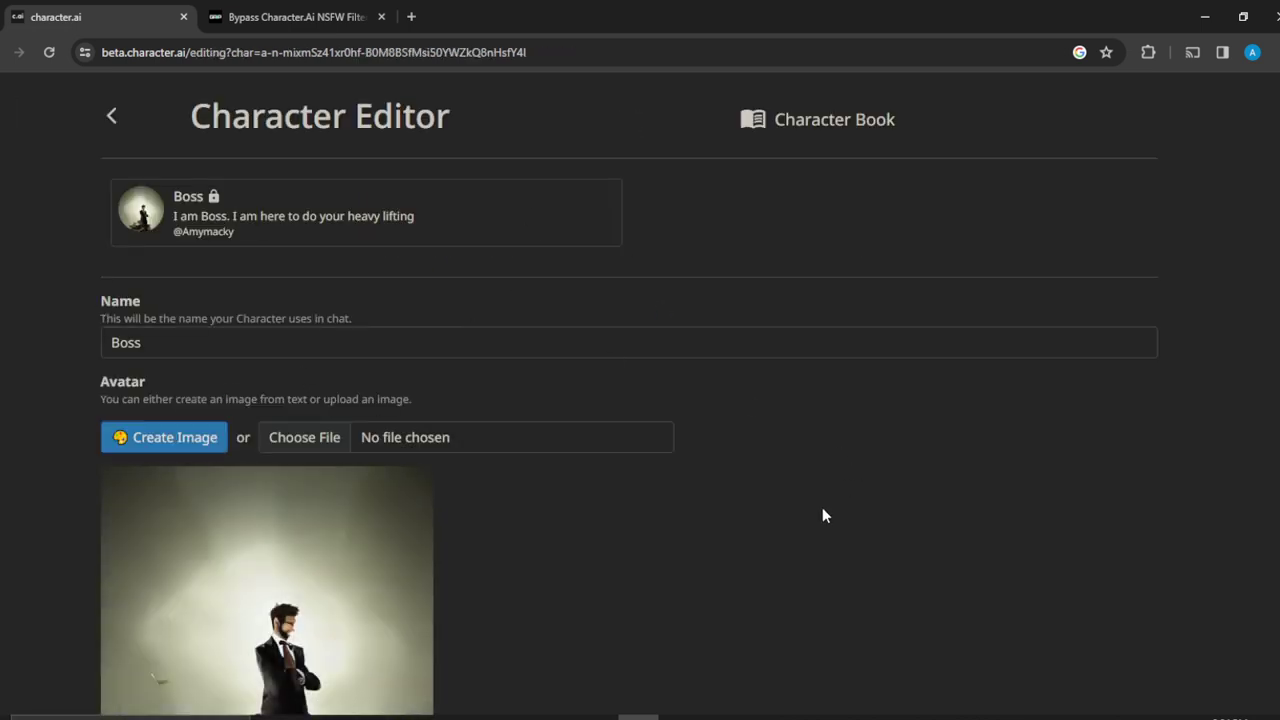
pyautogui.scroll(-1, 823, 510)
pyautogui.scroll(-2, 823, 510)
pyautogui.scroll(-4, 823, 510)
pyautogui.scroll(-4, 823, 510)
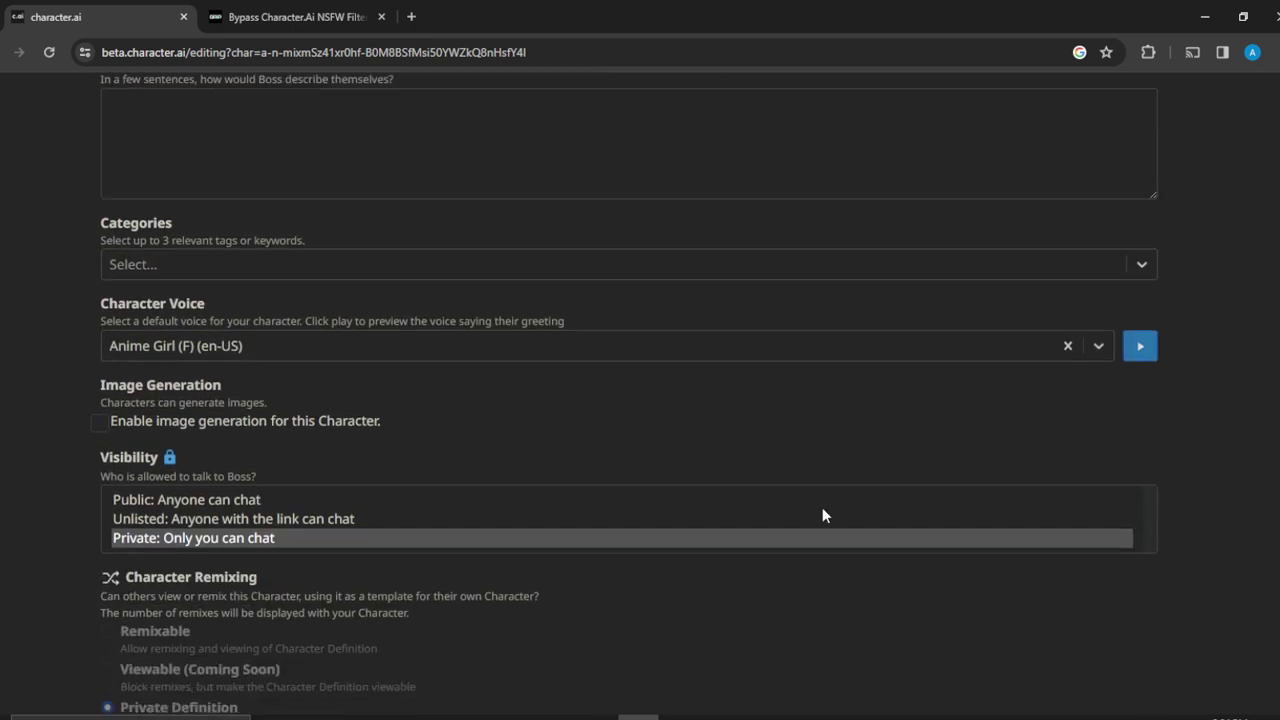
pyautogui.scroll(-2, 822, 510)
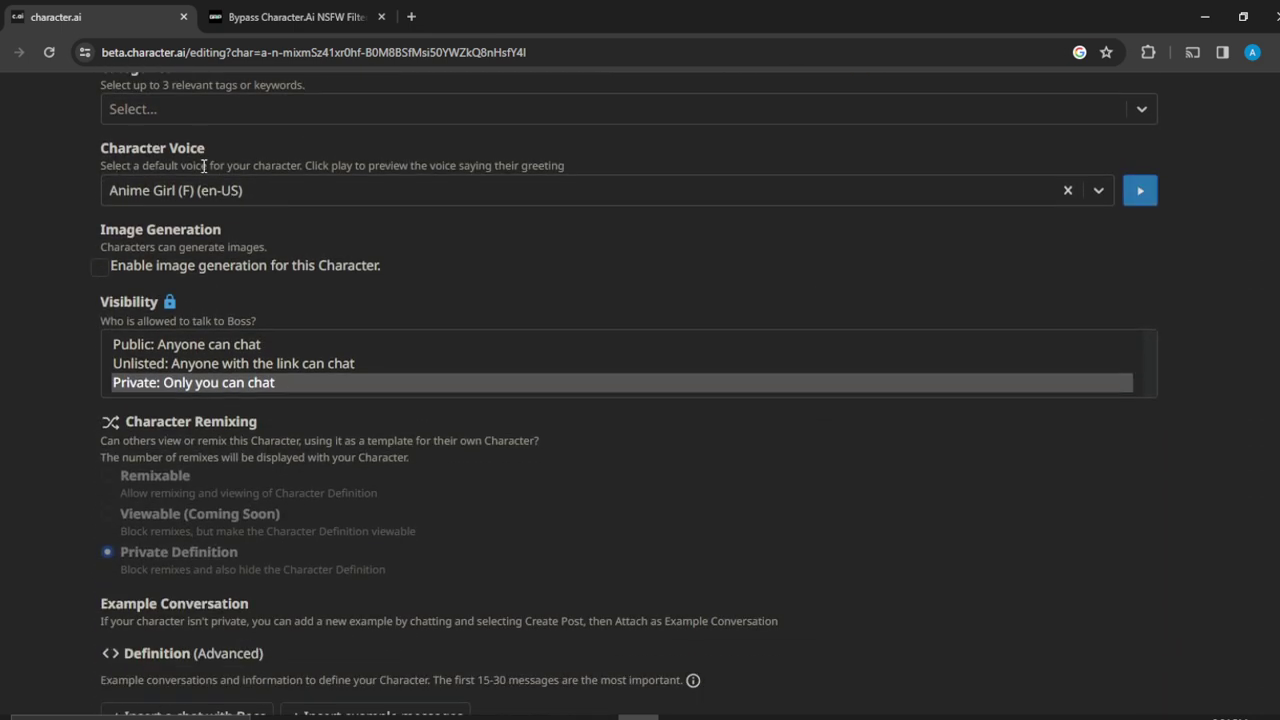
# Step: Replay the Anime Girl voice preview twice, then scroll back to the top
pyautogui.click(1142, 192)
pyautogui.click(1142, 197)
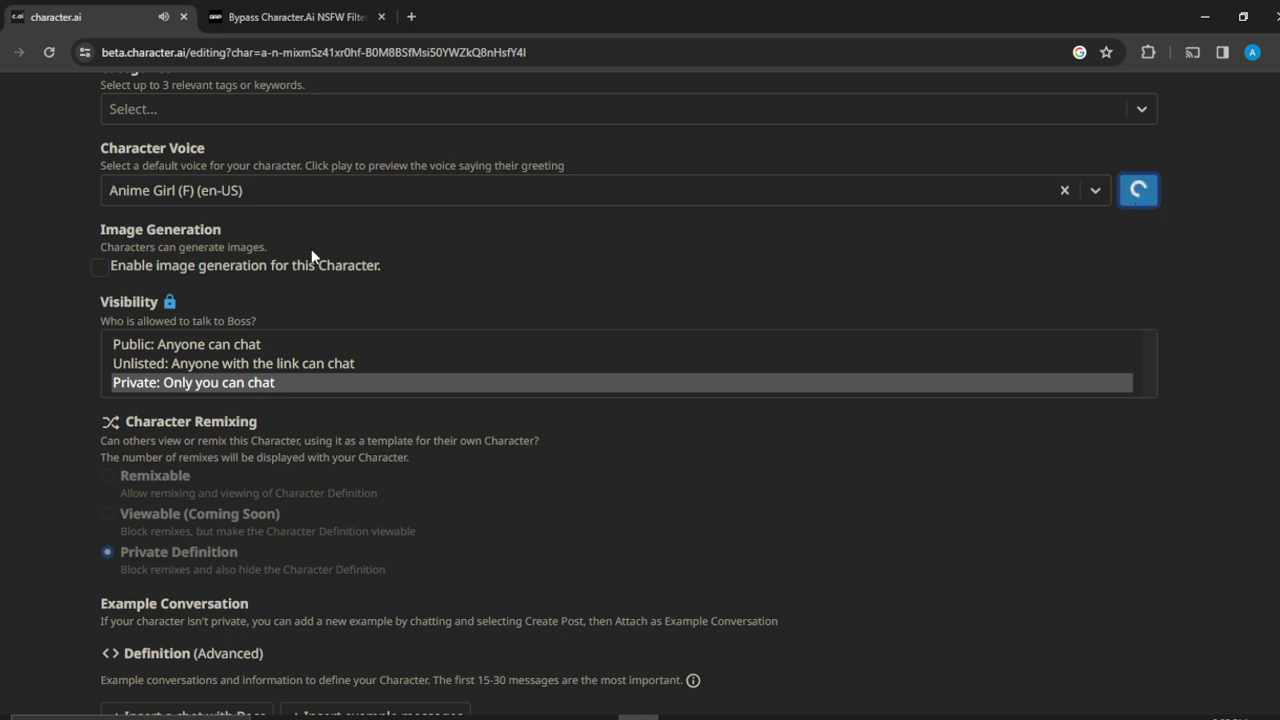
pyautogui.scroll(1, 868, 134)
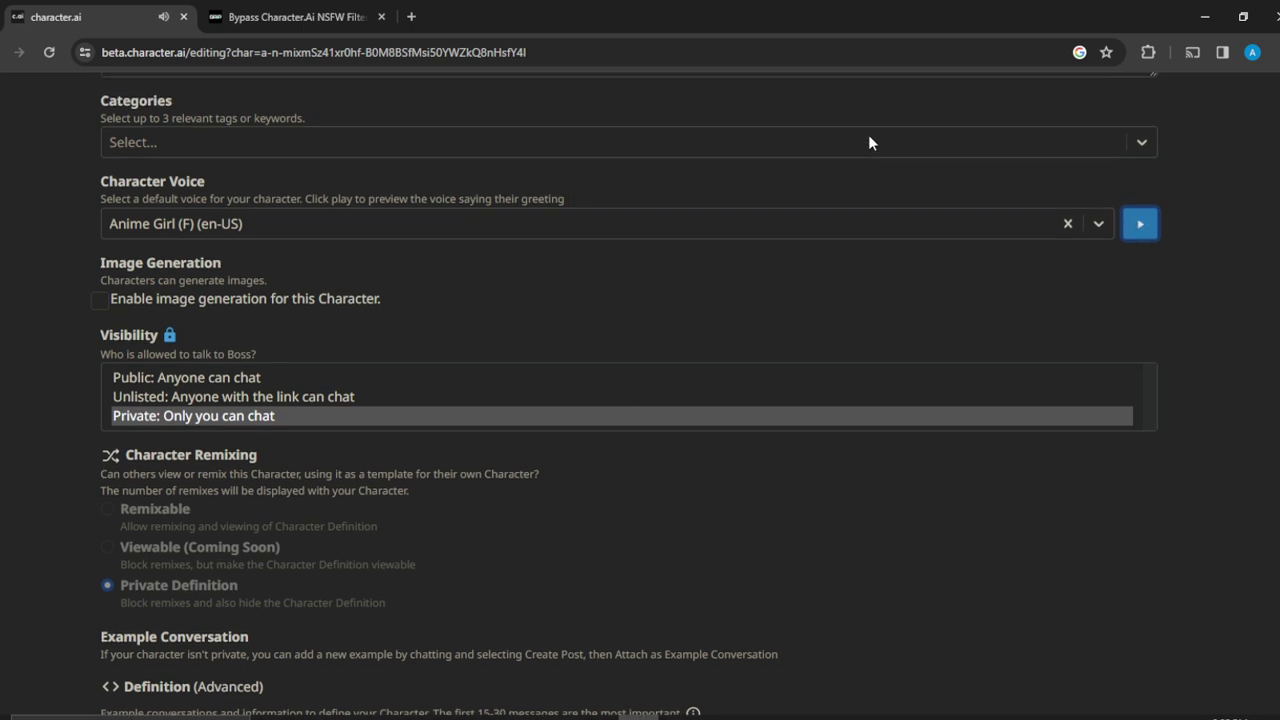
pyautogui.scroll(1, 868, 134)
pyautogui.scroll(4, 868, 134)
pyautogui.scroll(4, 868, 143)
pyautogui.scroll(2, 868, 143)
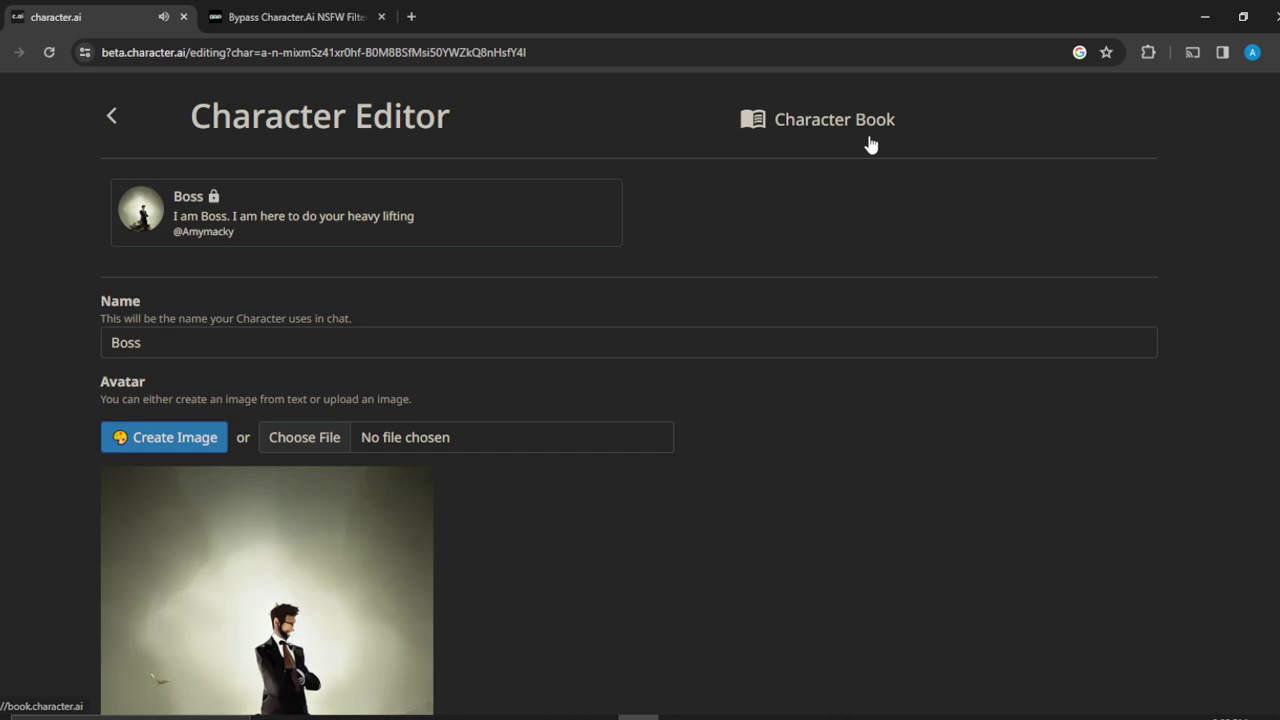
# Step: Select the Boss card at the top of the editor to resume the chat
pyautogui.click(366, 234)
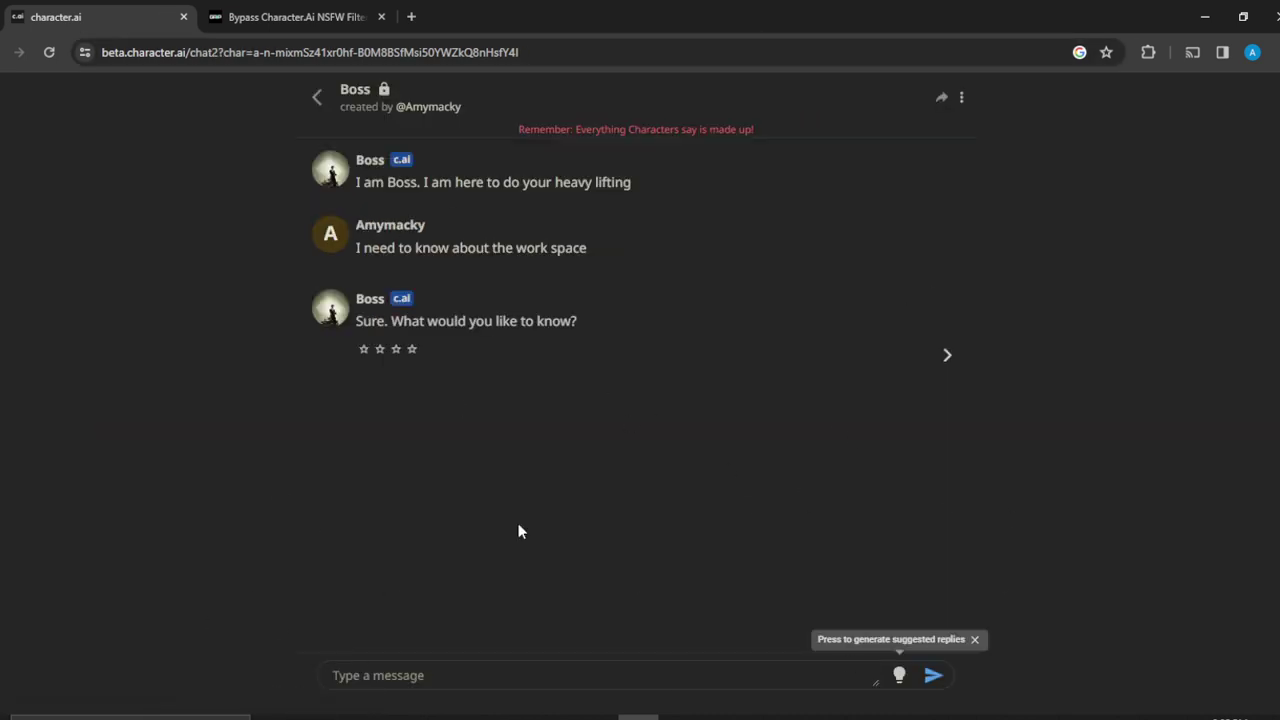